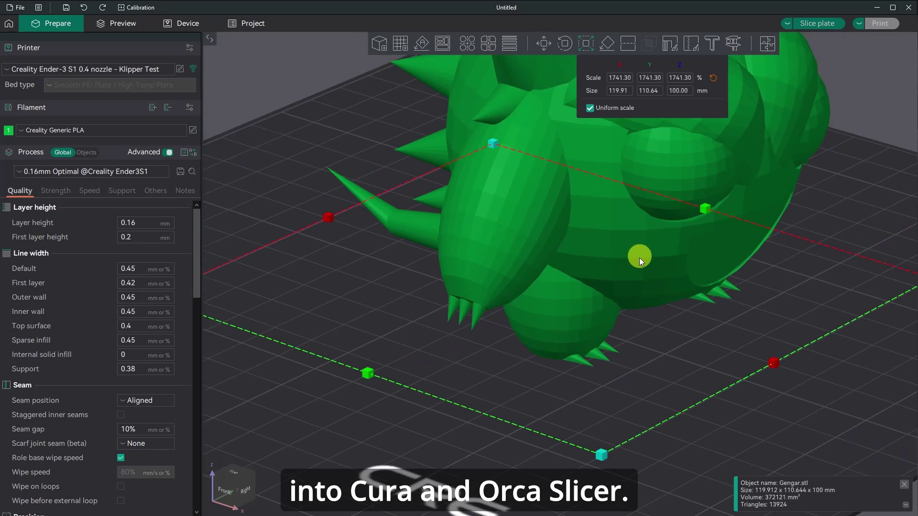
- Open Gengar.blend from Recent Files and orbit the view around the Gengar model
{"action": "right_click_drag", "start_coordinate": [691, 331], "coordinate": [620, 377]}
{"action": "scroll", "coordinate": [683, 345], "scroll_direction": "up", "scroll_amount": 1}
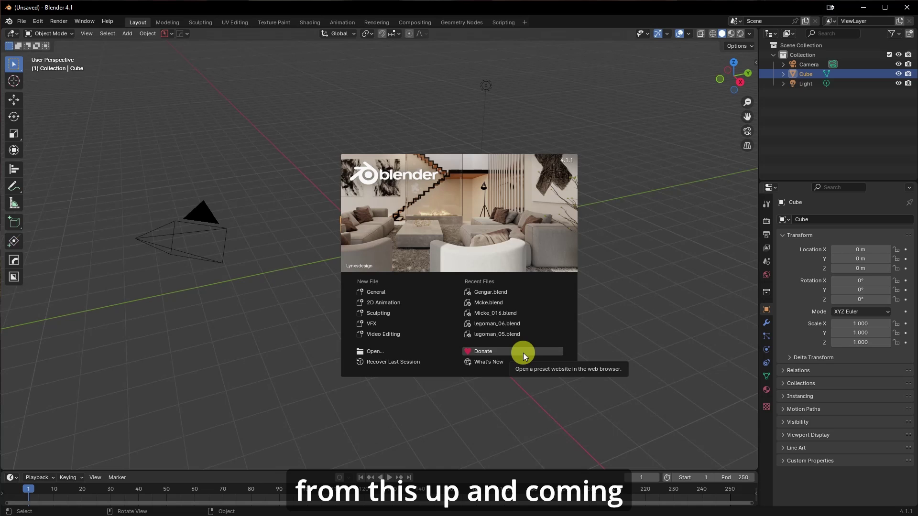
{"action": "left_click", "coordinate": [512, 292]}
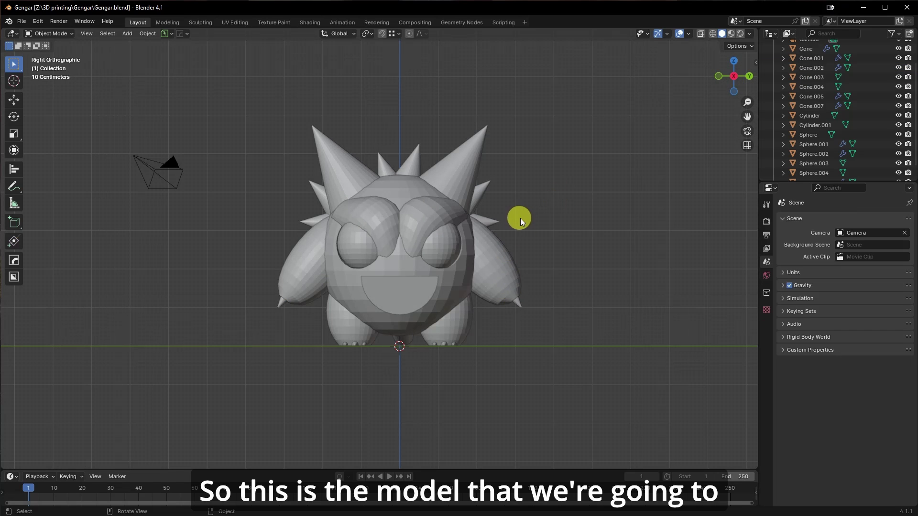
{"action": "middle_click_drag", "start_coordinate": [521, 218], "coordinate": [540, 225]}
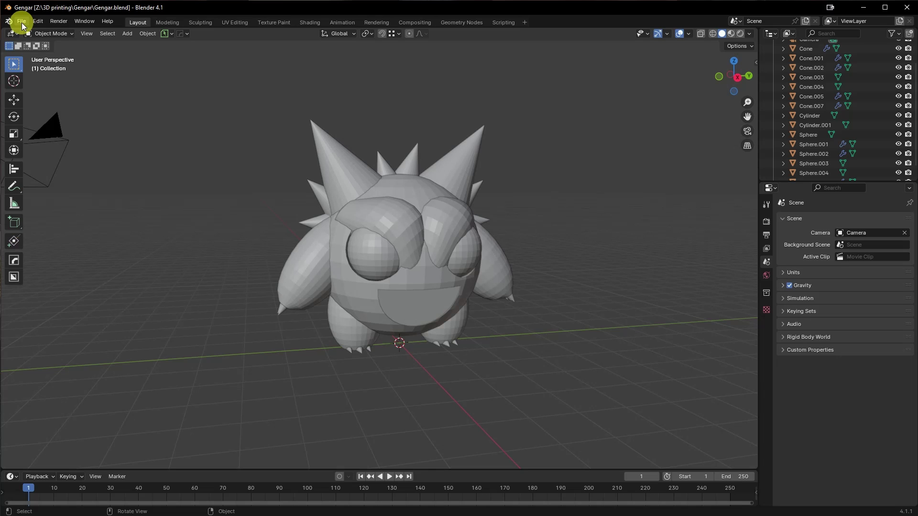
- Search the add-ons for 'stl' and enable Import-Export: STL format (legacy)
{"action": "left_click", "coordinate": [22, 23]}
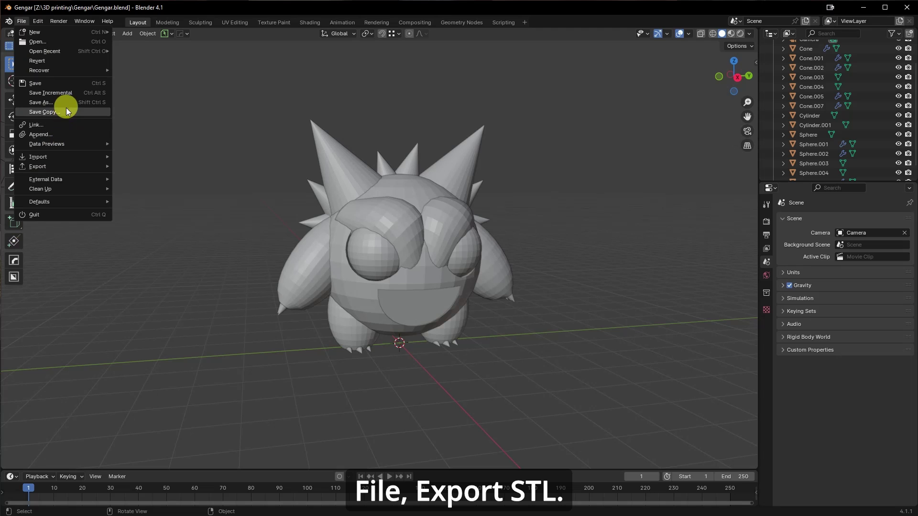
{"action": "mouse_move", "coordinate": [62, 167]}
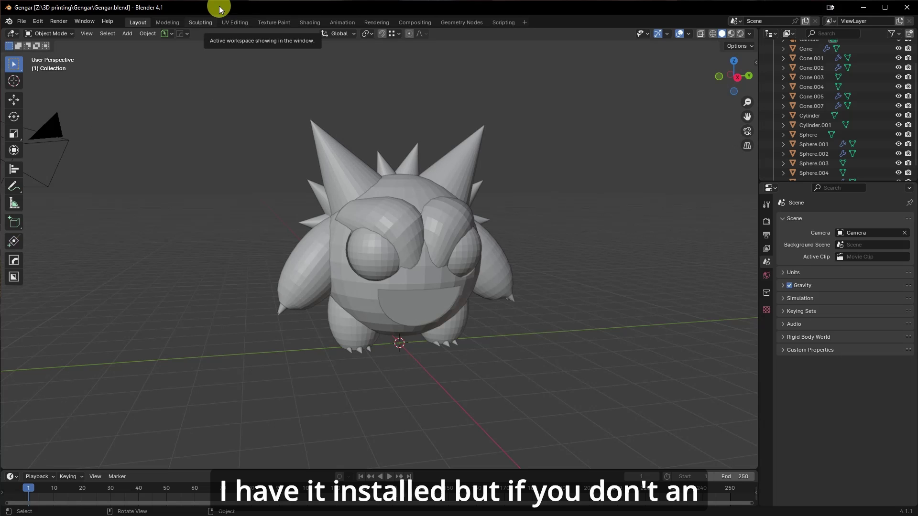
{"action": "left_click", "coordinate": [37, 21]}
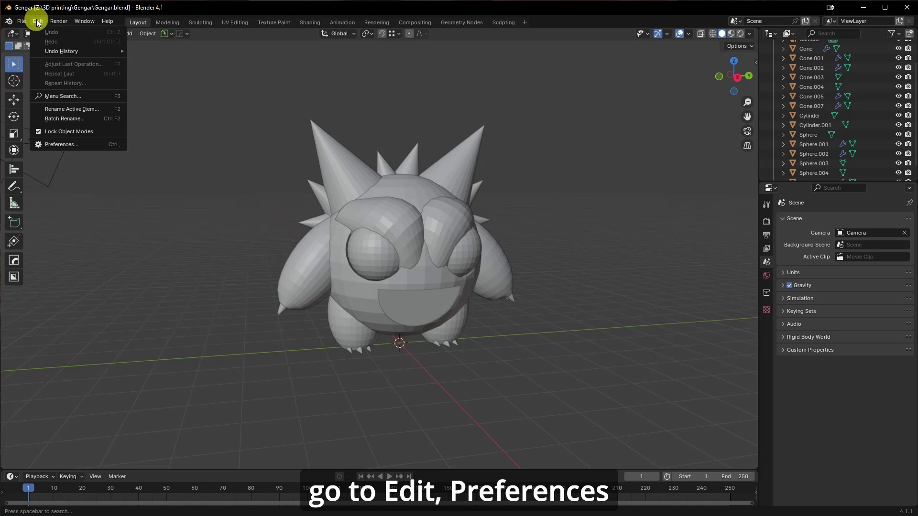
{"action": "left_click", "coordinate": [70, 144]}
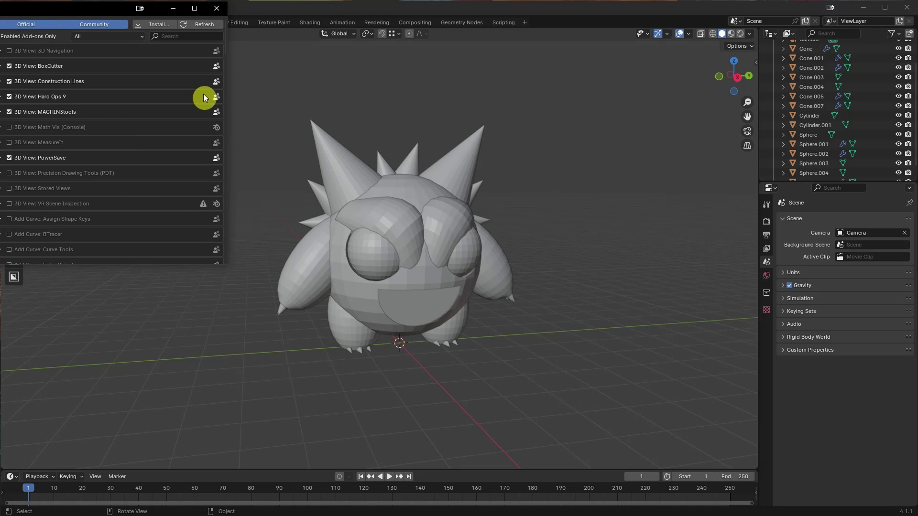
{"action": "left_click_drag", "start_coordinate": [110, 13], "coordinate": [305, 24]}
{"action": "left_click", "coordinate": [364, 47]}
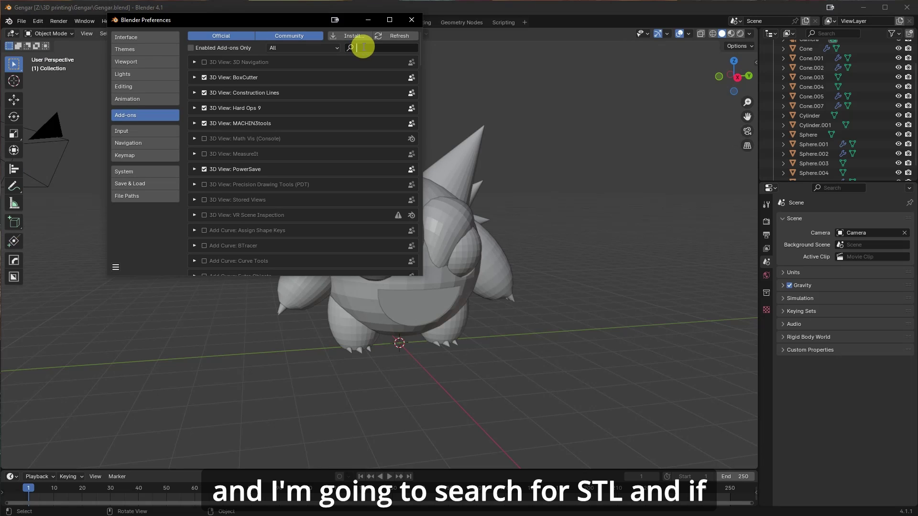
{"action": "type", "text": "stl"}
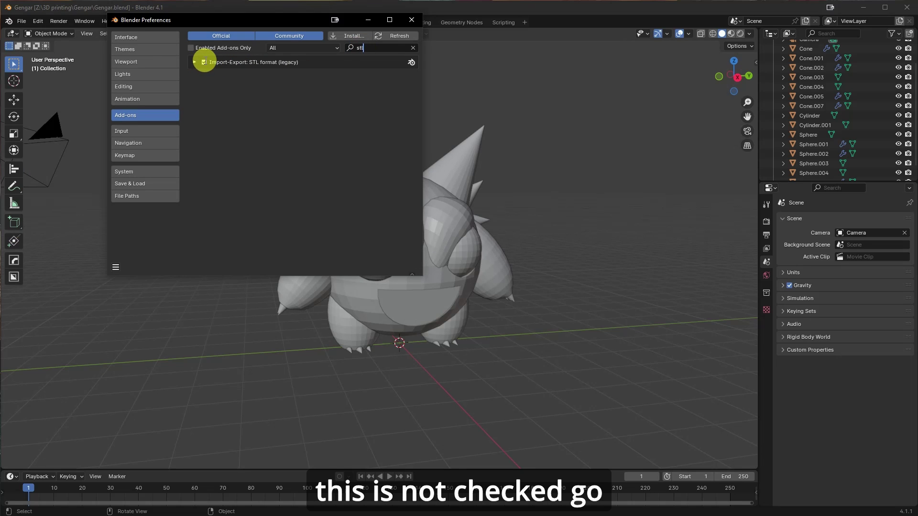
{"action": "left_click", "coordinate": [202, 61]}
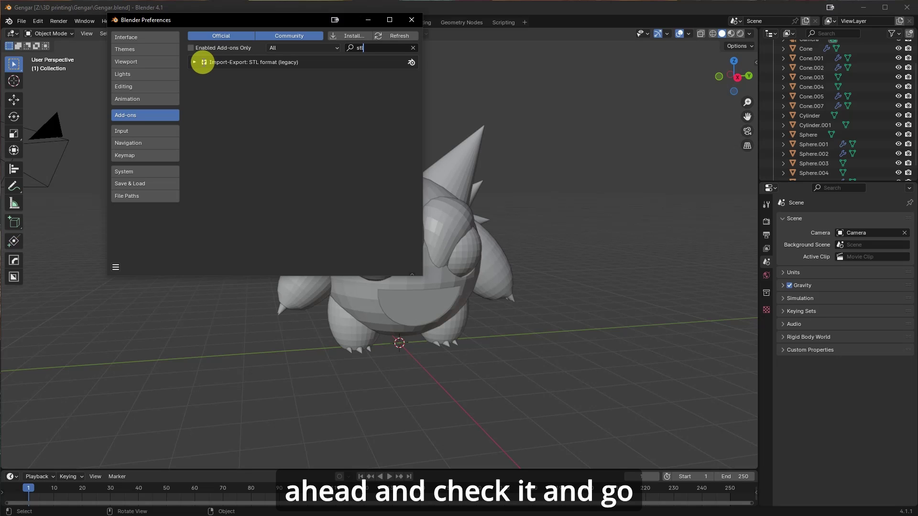
{"action": "left_click", "coordinate": [202, 62]}
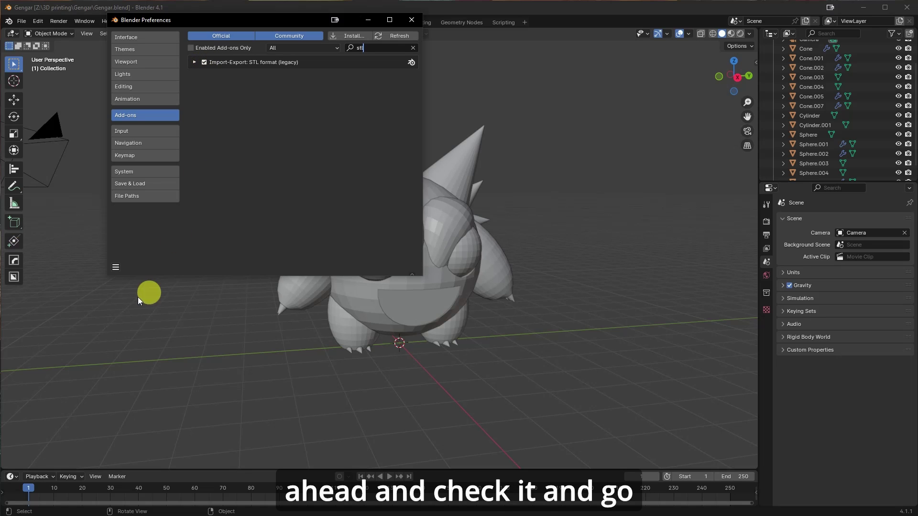
- Save the preferences, clear the add-on search and close the Preferences window
{"action": "left_click", "coordinate": [116, 269]}
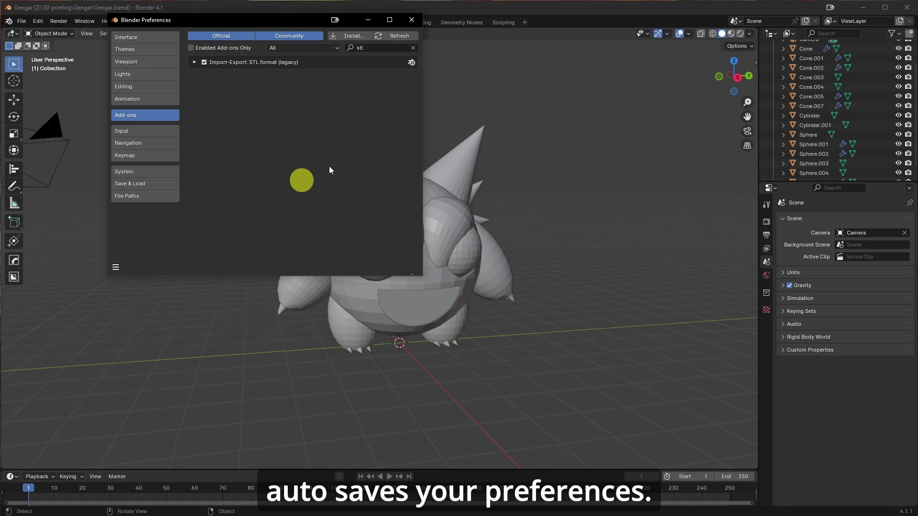
{"action": "left_click", "coordinate": [413, 48]}
{"action": "left_click", "coordinate": [412, 19]}
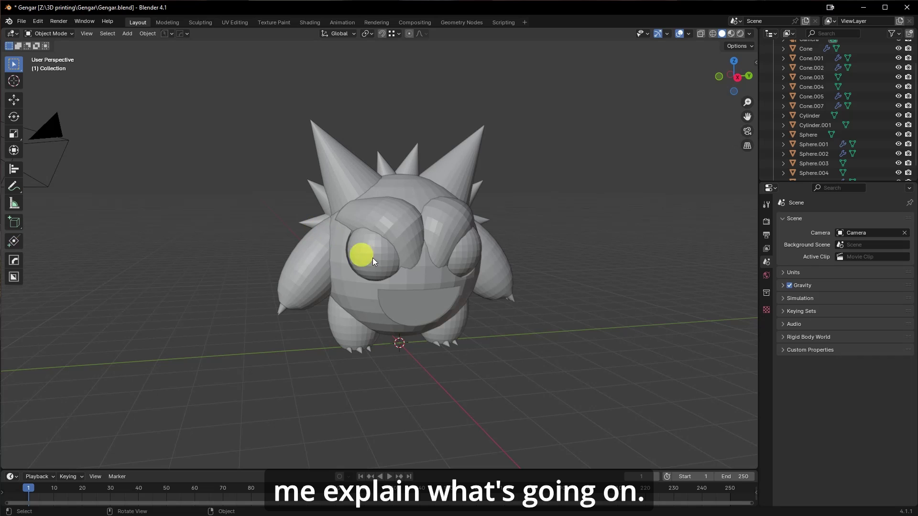
- Select the body Sphere, switch it to Edit Mode, and zoom in on Gengar's face mesh
{"action": "left_click", "coordinate": [433, 200]}
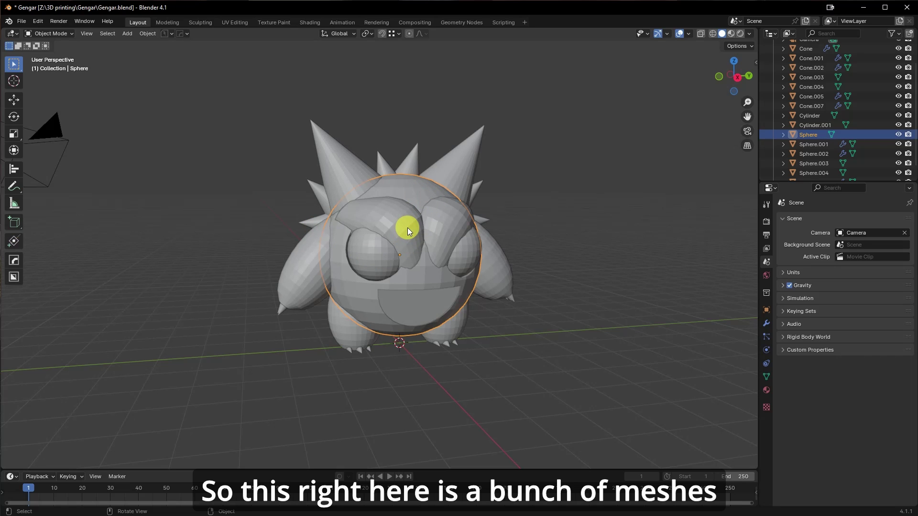
{"action": "key", "text": "Tab"}
{"action": "left_click", "coordinate": [410, 174]}
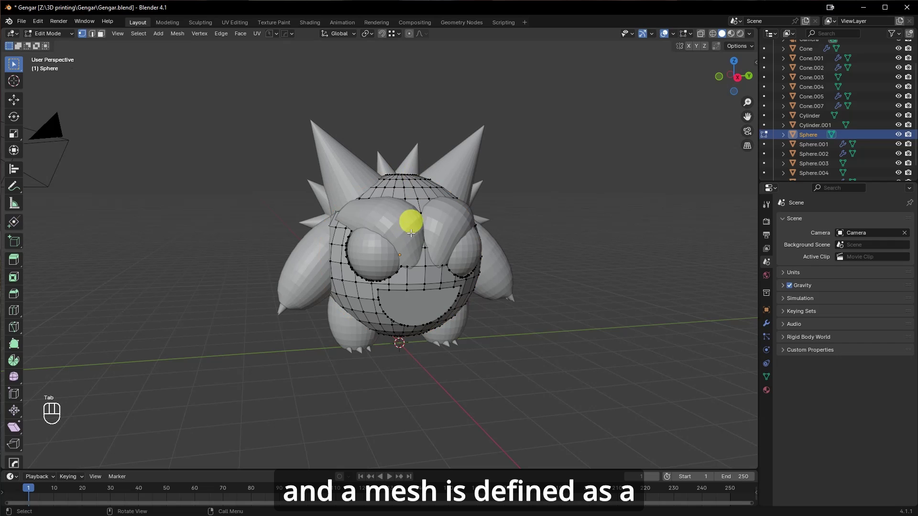
{"action": "scroll", "coordinate": [410, 242], "scroll_direction": "up", "scroll_amount": 6}
{"action": "middle_click_drag", "start_coordinate": [420, 317], "coordinate": [508, 262], "text": "shift"}
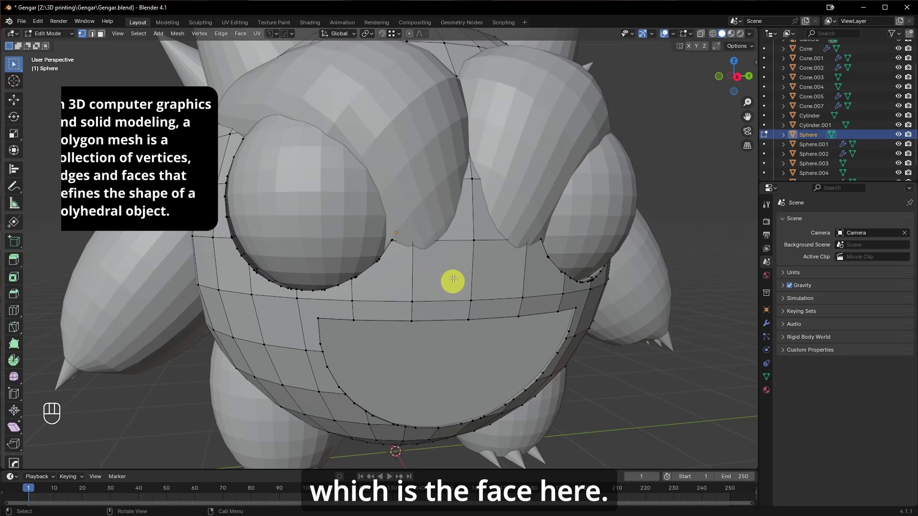
{"action": "scroll", "coordinate": [452, 270], "scroll_direction": "down", "scroll_amount": 8}
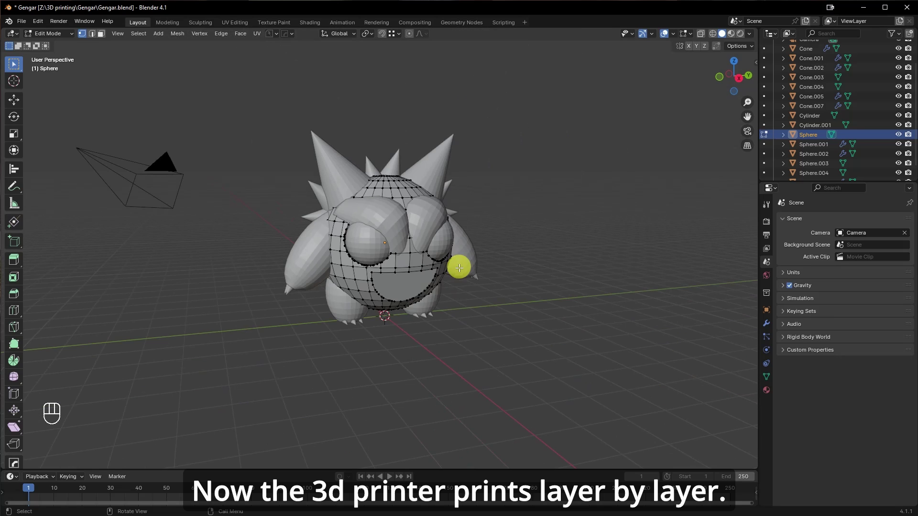
{"action": "scroll", "coordinate": [456, 270], "scroll_direction": "up", "scroll_amount": 6}
{"action": "middle_click_drag", "start_coordinate": [397, 421], "coordinate": [401, 410]}
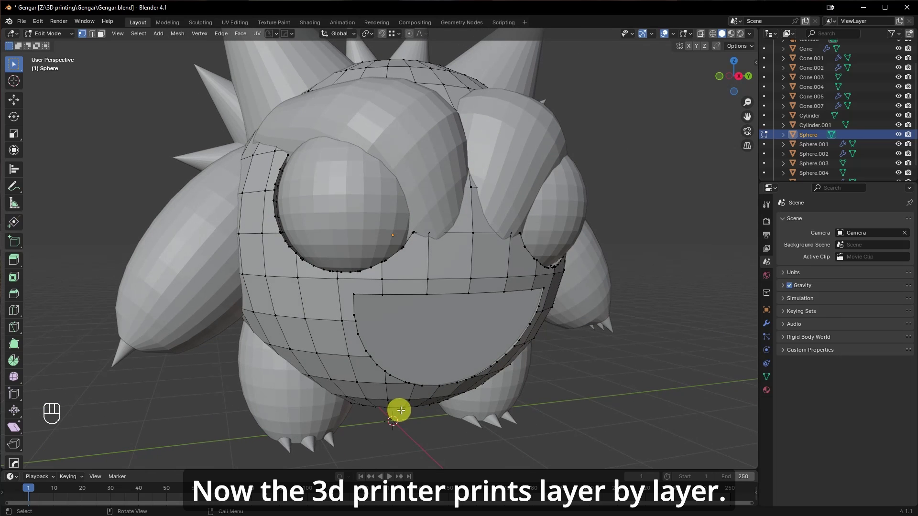
{"action": "middle_click_drag", "start_coordinate": [455, 424], "coordinate": [435, 406]}
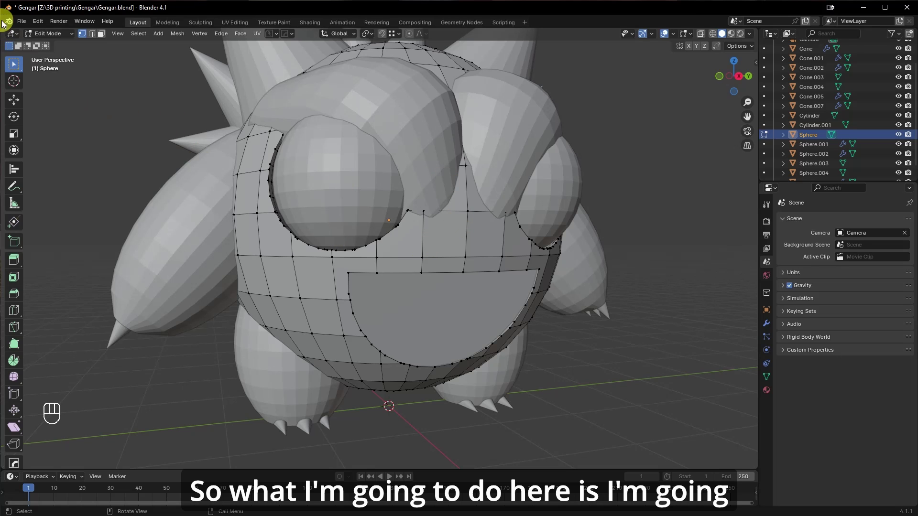
- Export the model as a legacy STL, overwriting Gengar.stl
{"action": "left_click", "coordinate": [21, 21]}
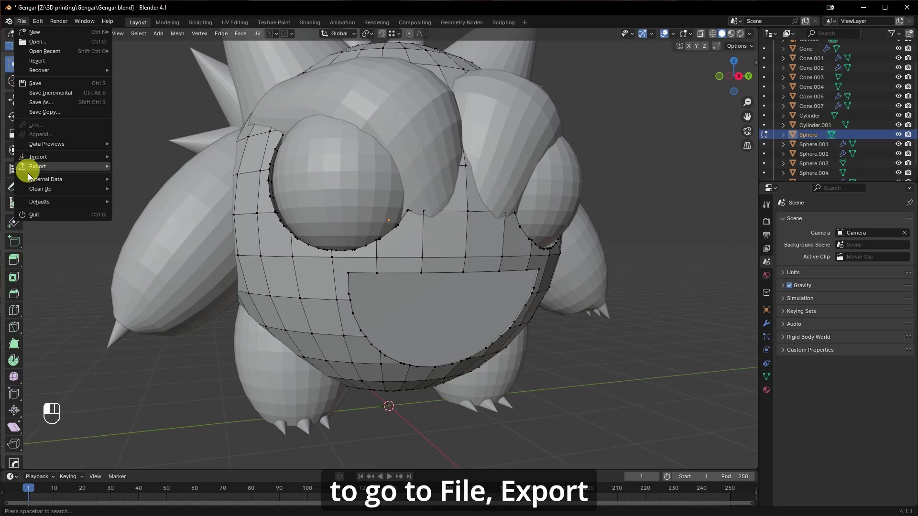
{"action": "mouse_move", "coordinate": [38, 168]}
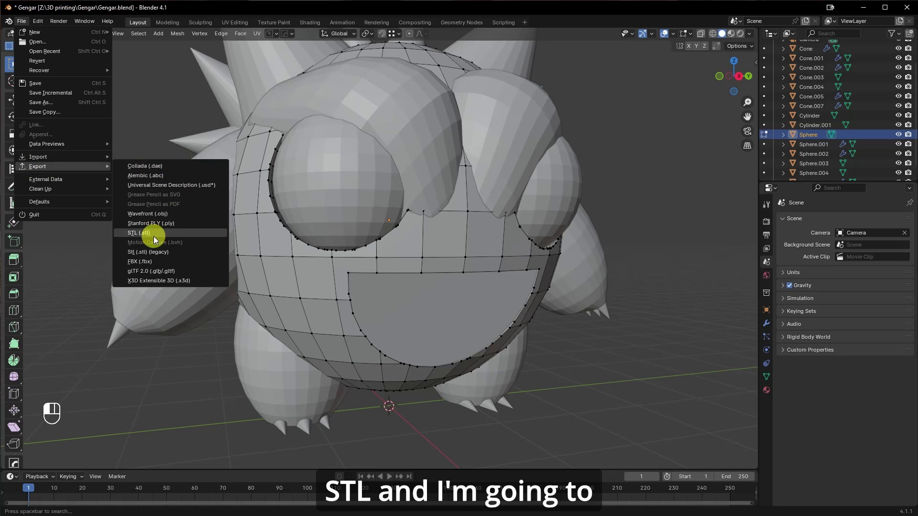
{"action": "left_click", "coordinate": [153, 253]}
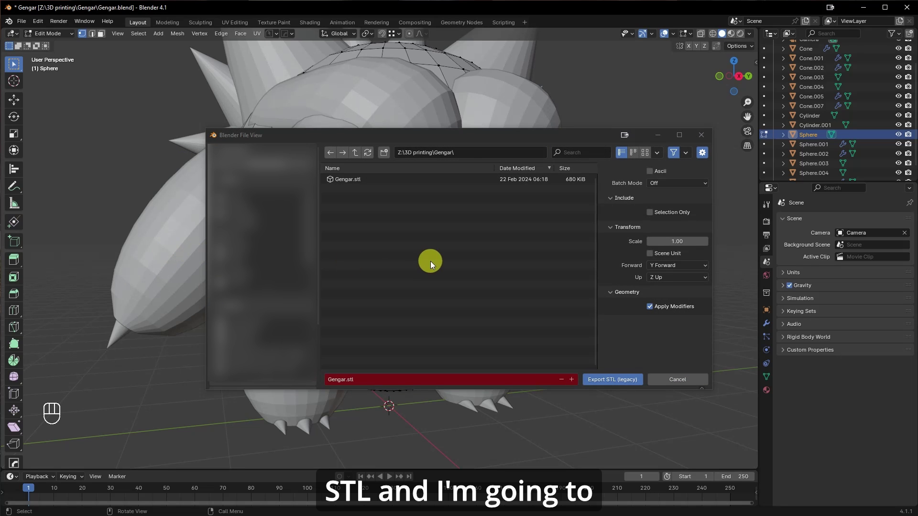
{"action": "left_click", "coordinate": [355, 179]}
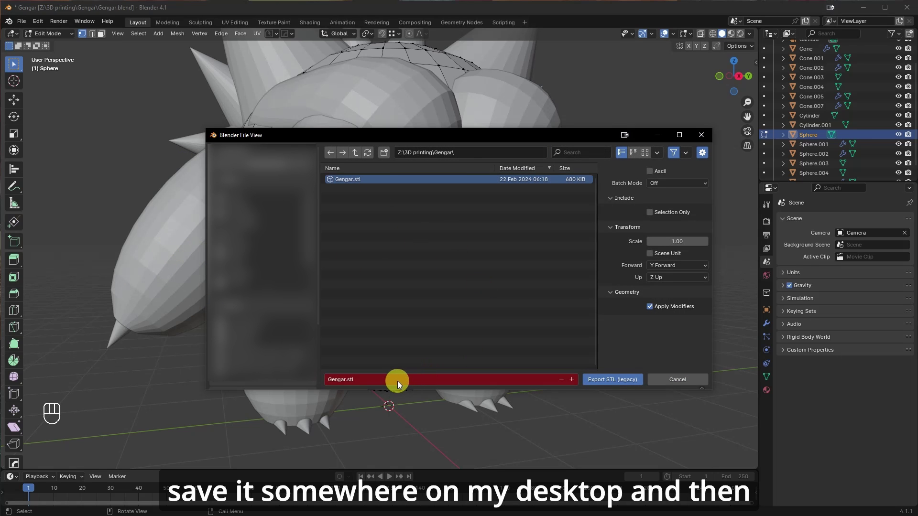
{"action": "left_click", "coordinate": [612, 379]}
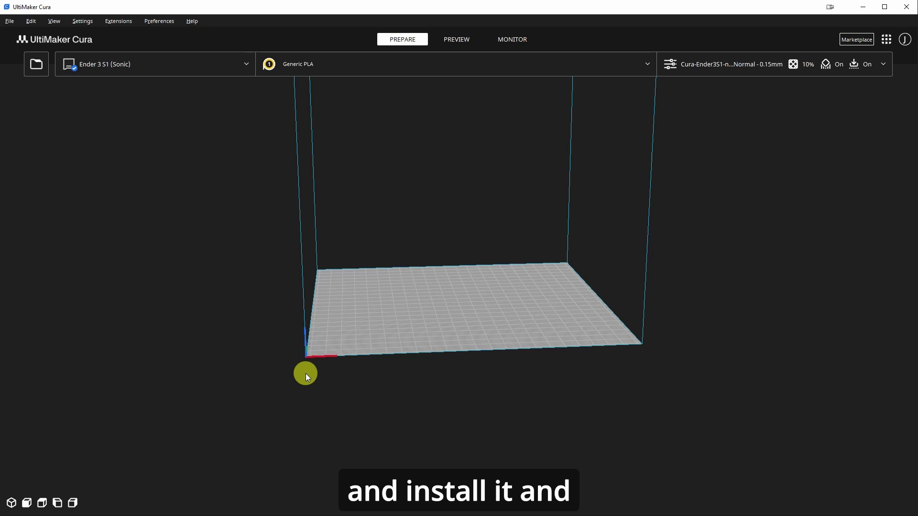
- Open Configure Cura and view the Printers list
{"action": "left_click", "coordinate": [158, 24]}
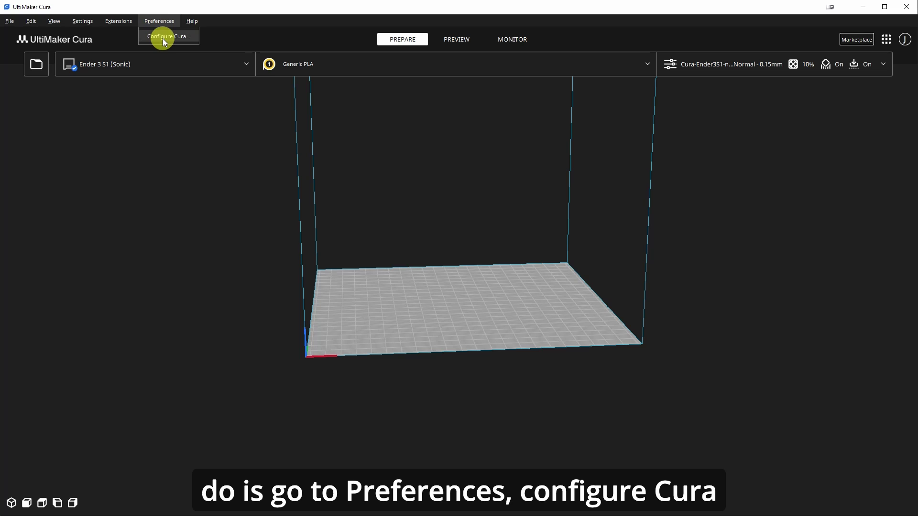
{"action": "left_click", "coordinate": [162, 36]}
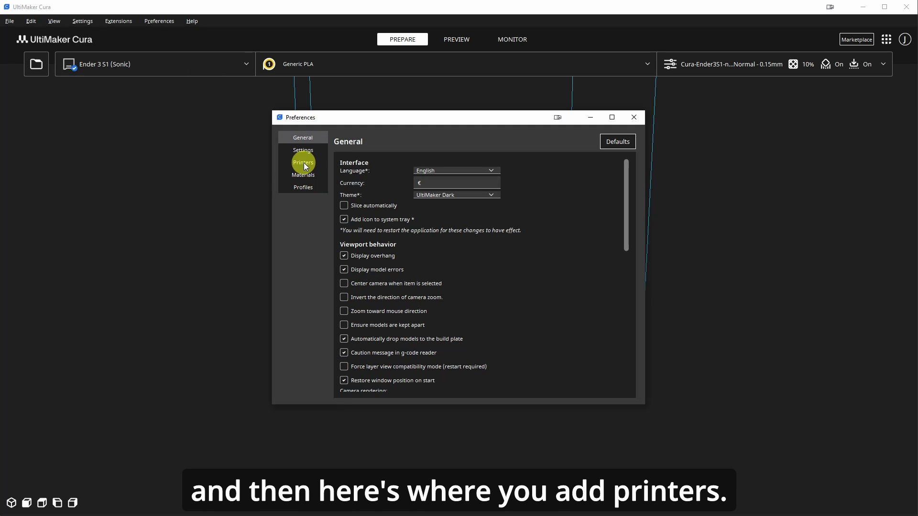
{"action": "left_click", "coordinate": [303, 162]}
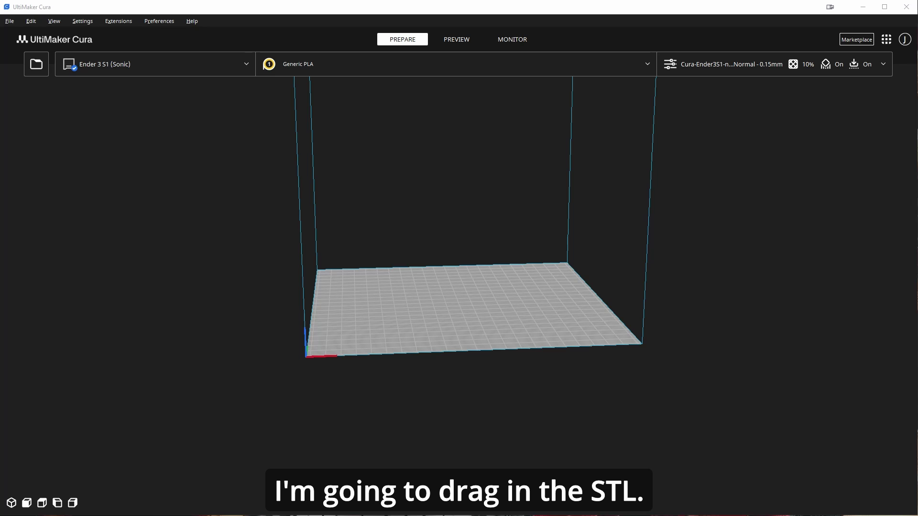
- Drop Gengar.stl onto the Ender 3 S1 plate, inspect it from several angles, and select it
{"action": "left_click_drag", "start_coordinate": [377, 220], "coordinate": [492, 254]}
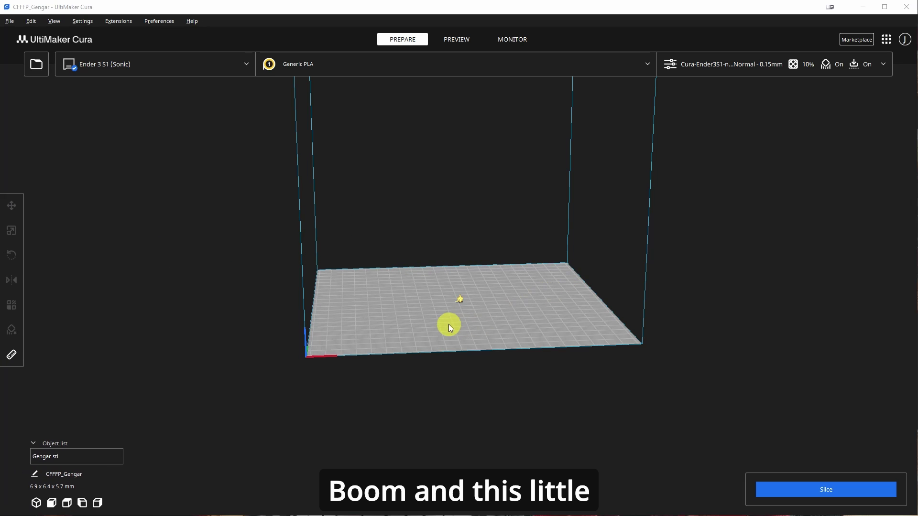
{"action": "scroll", "coordinate": [449, 325], "scroll_direction": "up", "scroll_amount": 5}
{"action": "right_click_drag", "start_coordinate": [481, 424], "coordinate": [315, 300]}
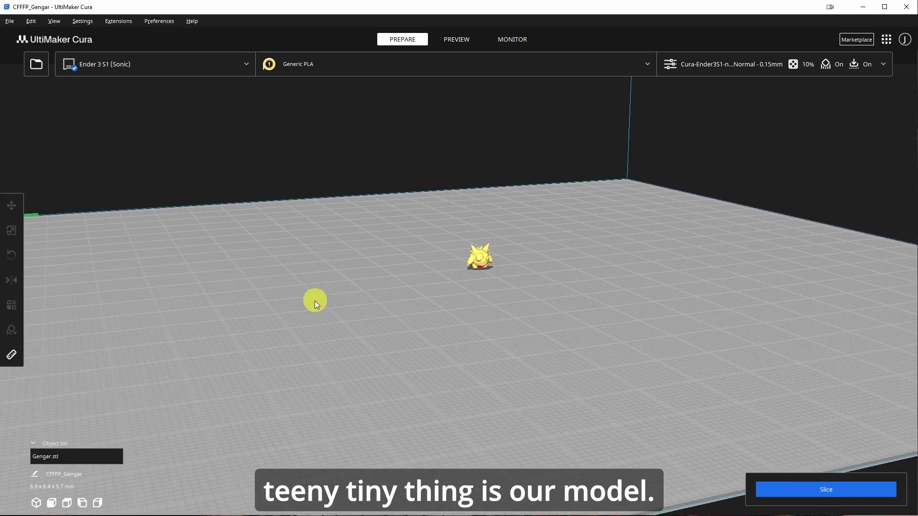
{"action": "scroll", "coordinate": [495, 254], "scroll_direction": "up", "scroll_amount": 10}
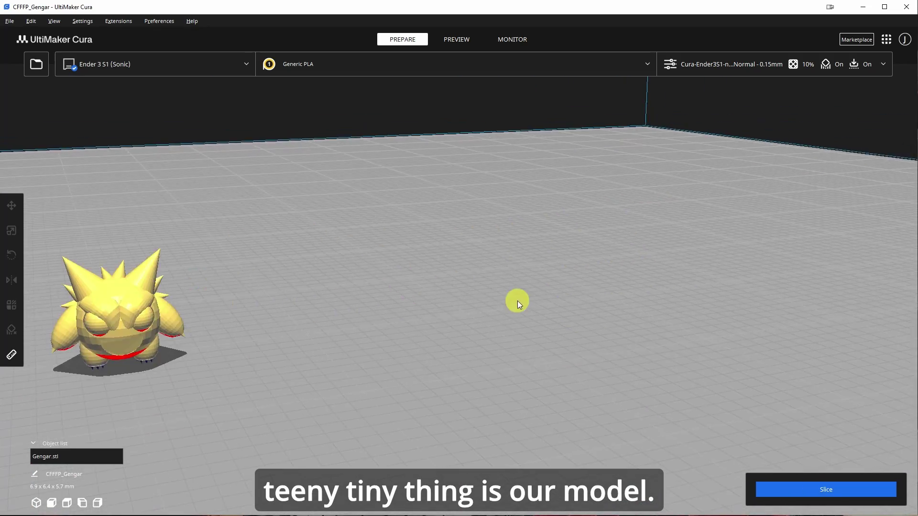
{"action": "right_click_drag", "start_coordinate": [517, 300], "coordinate": [568, 303]}
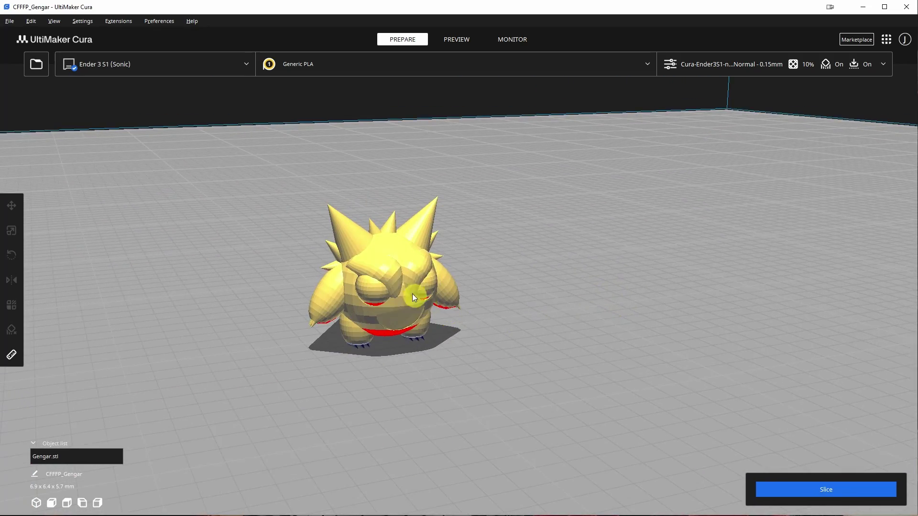
{"action": "scroll", "coordinate": [406, 292], "scroll_direction": "up", "scroll_amount": 2}
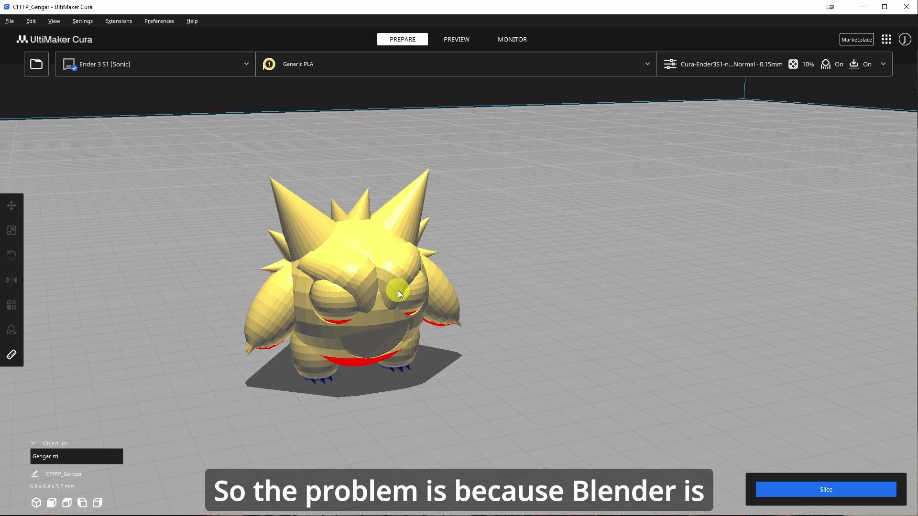
{"action": "right_click_drag", "start_coordinate": [515, 366], "coordinate": [443, 274]}
{"action": "left_click", "coordinate": [443, 278]}
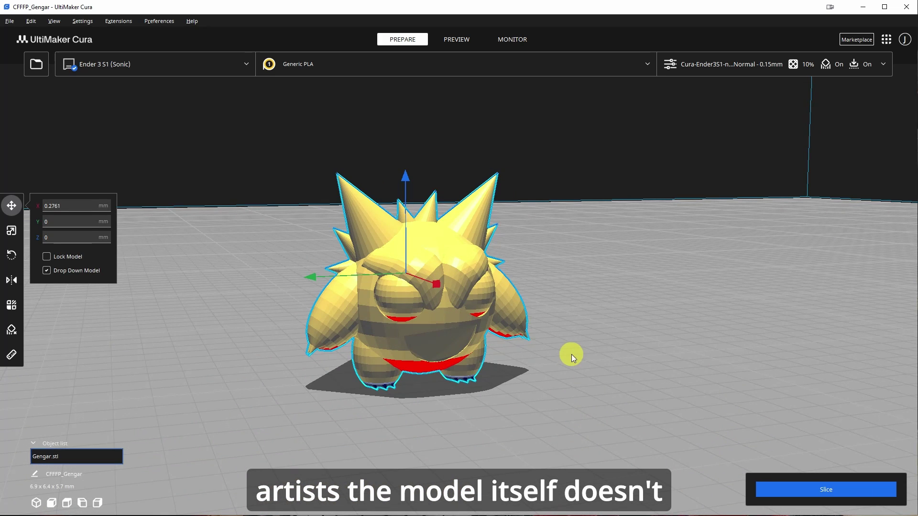
{"action": "right_click_drag", "start_coordinate": [569, 354], "coordinate": [530, 380]}
{"action": "scroll", "coordinate": [531, 379], "scroll_direction": "down", "scroll_amount": 10}
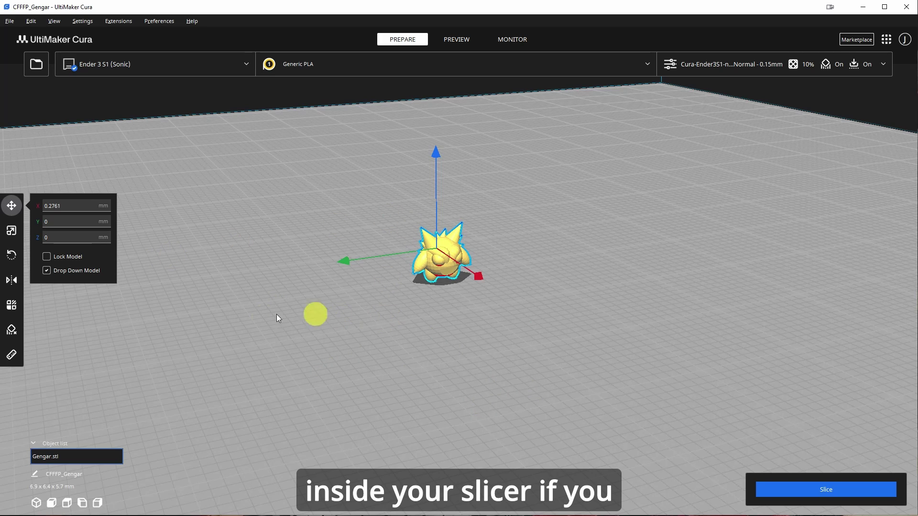
- Uniformly scale Gengar by changing its Z height from 5.7428 to 100 mm
{"action": "left_click", "coordinate": [11, 232]}
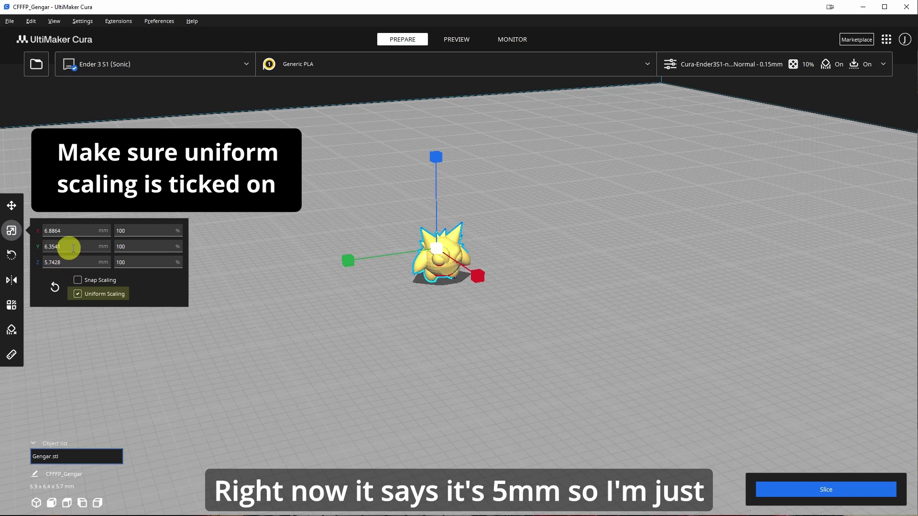
{"action": "left_click_drag", "start_coordinate": [67, 262], "coordinate": [22, 266]}
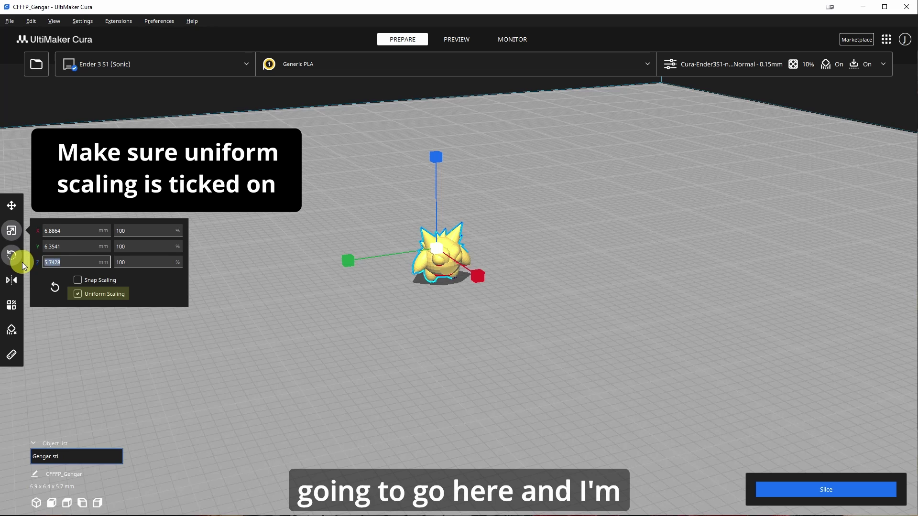
{"action": "type", "text": "100"}
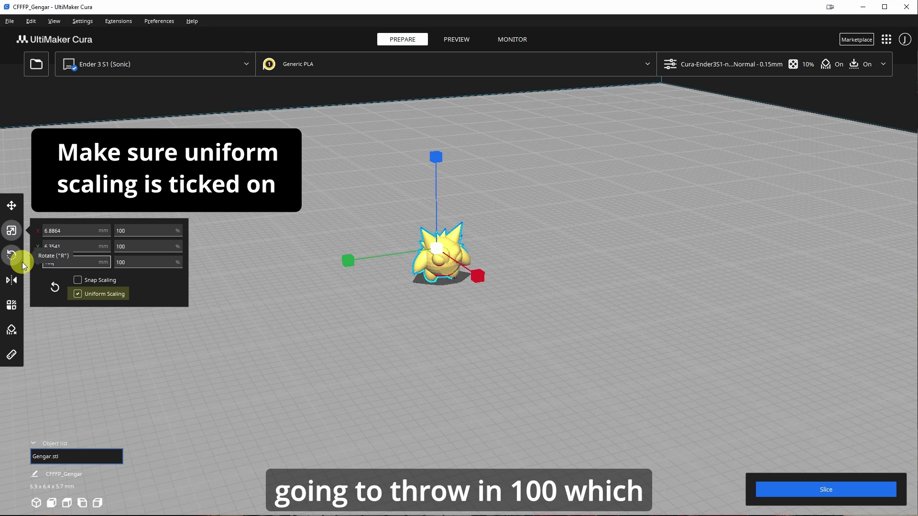
{"action": "key", "text": "Return"}
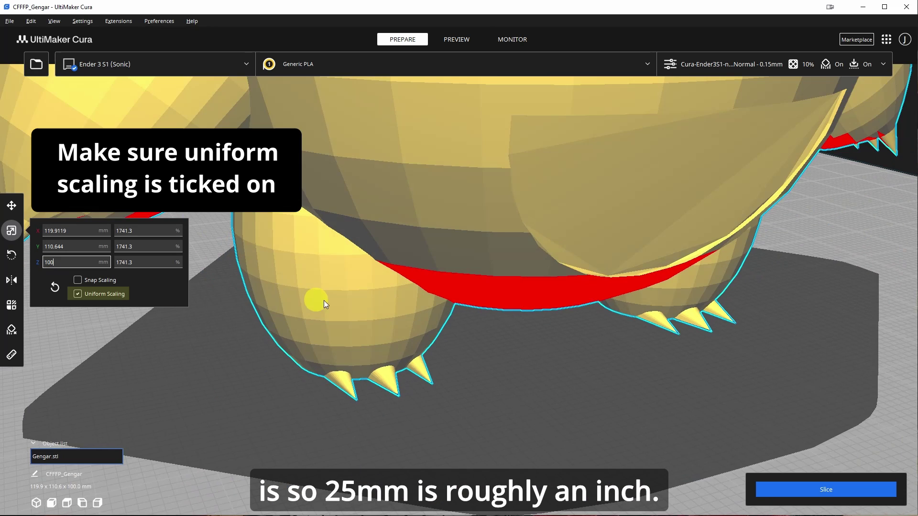
{"action": "scroll", "coordinate": [323, 300], "scroll_direction": "down", "scroll_amount": 5}
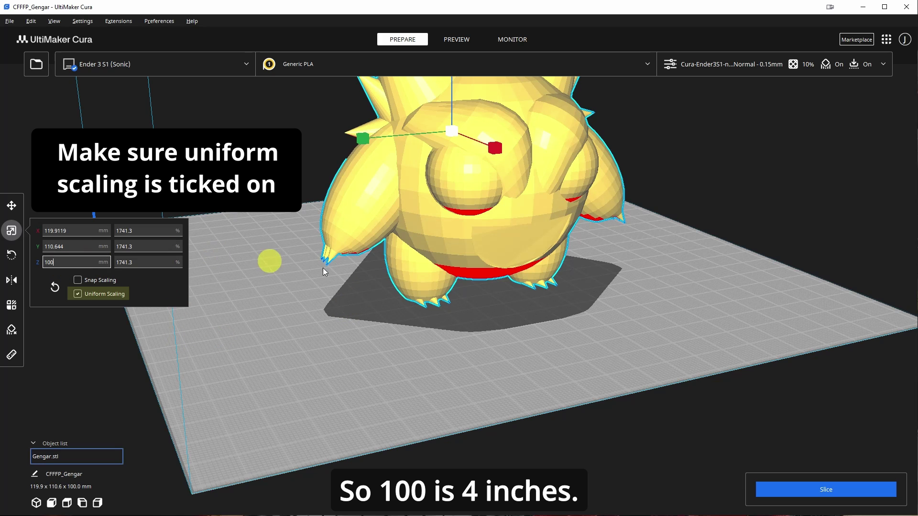
{"action": "scroll", "coordinate": [395, 285], "scroll_direction": "down", "scroll_amount": 5}
{"action": "right_click_drag", "start_coordinate": [660, 301], "coordinate": [800, 266]}
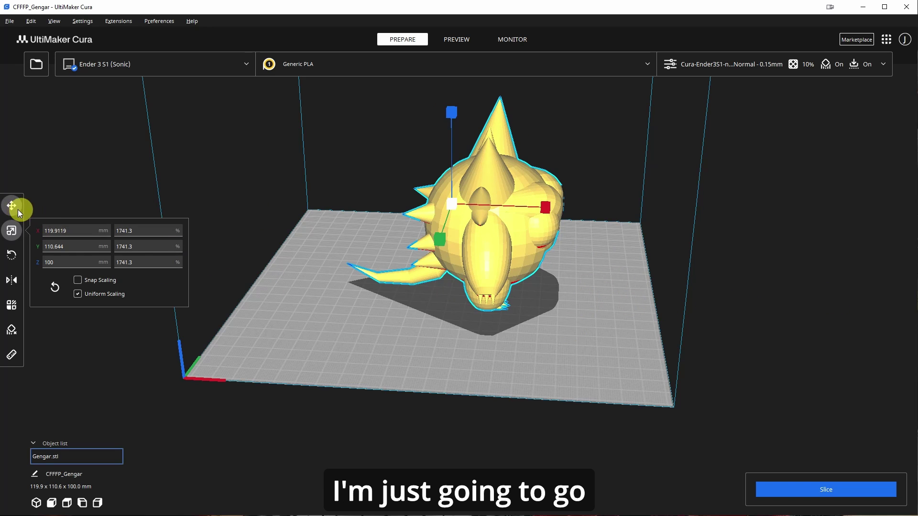
- Rotate Gengar -90° about its vertical axis to face front, then deselect it
{"action": "left_click", "coordinate": [12, 255]}
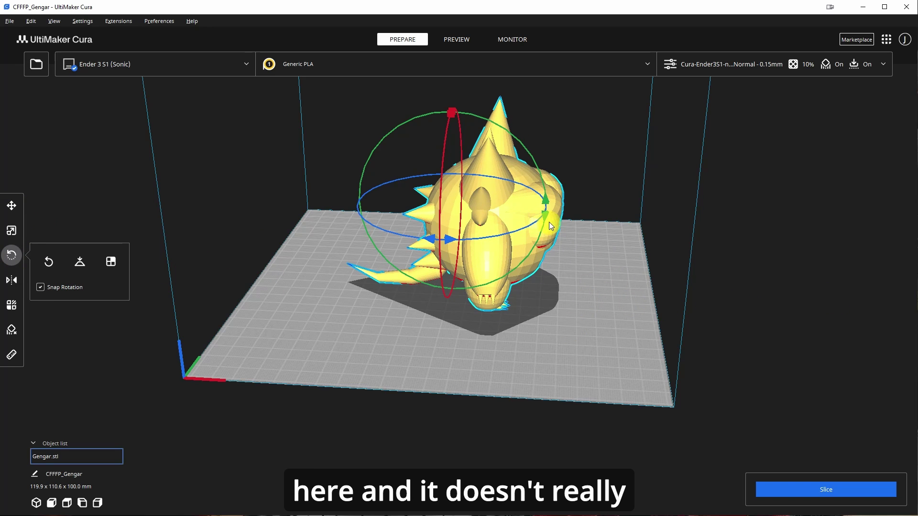
{"action": "right_click_drag", "start_coordinate": [529, 291], "coordinate": [520, 297]}
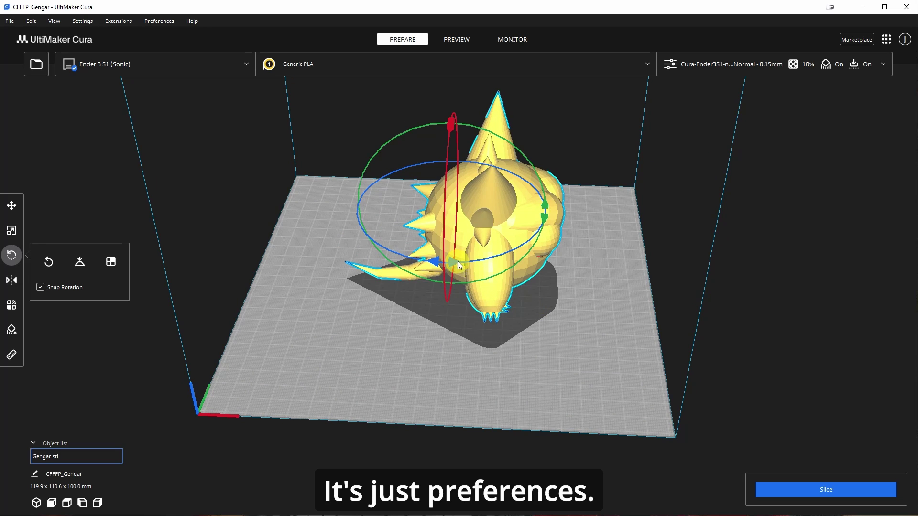
{"action": "left_click_drag", "start_coordinate": [461, 259], "coordinate": [232, 188]}
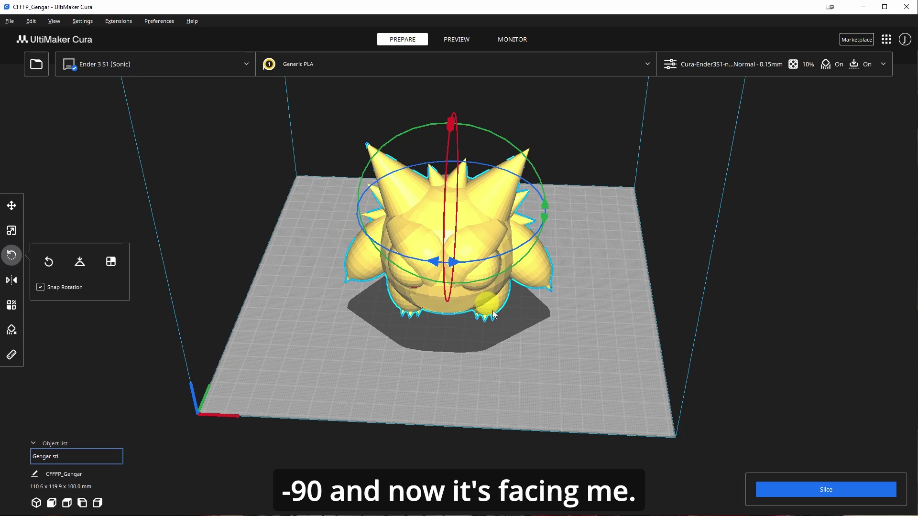
{"action": "left_click_drag", "start_coordinate": [487, 304], "coordinate": [500, 326]}
{"action": "left_click", "coordinate": [436, 317]}
{"action": "right_click_drag", "start_coordinate": [454, 346], "coordinate": [540, 346]}
{"action": "left_click", "coordinate": [575, 333]}
{"action": "scroll", "coordinate": [571, 308], "scroll_direction": "up", "scroll_amount": 5}
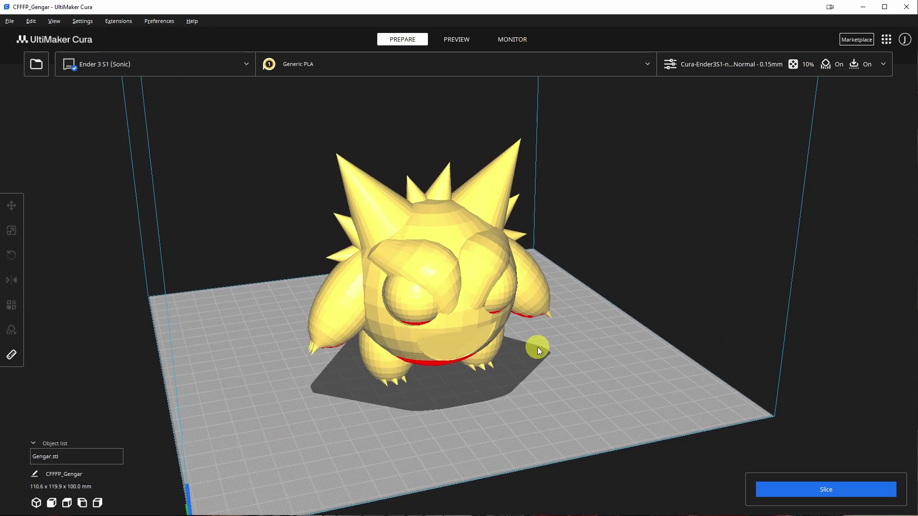
- In Custom print settings, choose 10% Lightning infill and tree supports touching the buildplate
{"action": "left_click", "coordinate": [750, 69]}
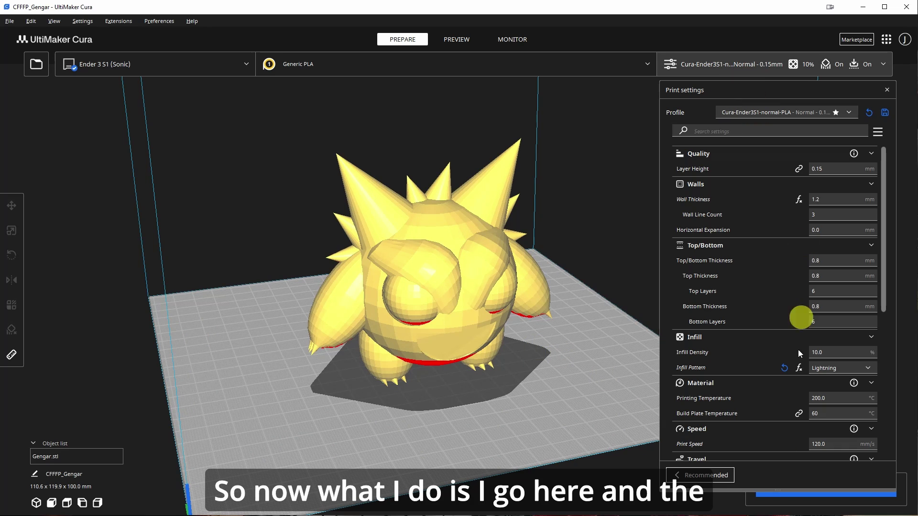
{"action": "mouse_move", "coordinate": [790, 277]}
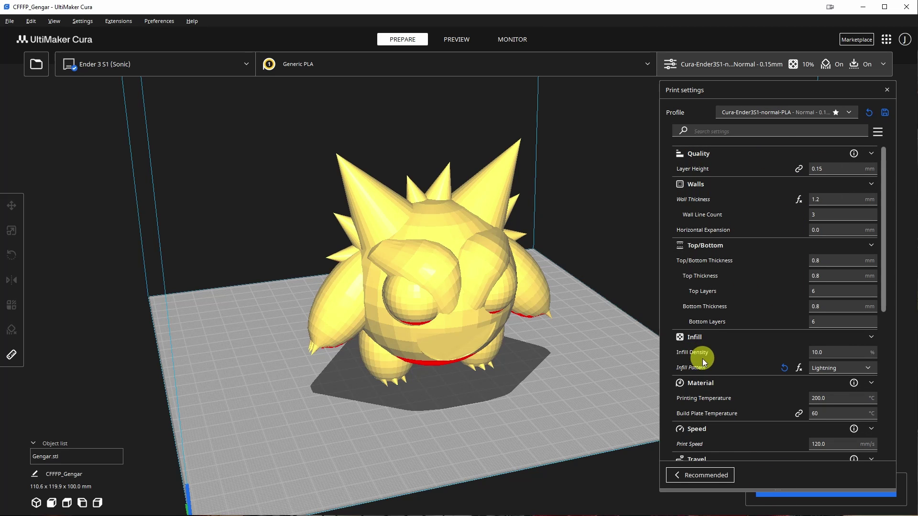
{"action": "mouse_move", "coordinate": [754, 233]}
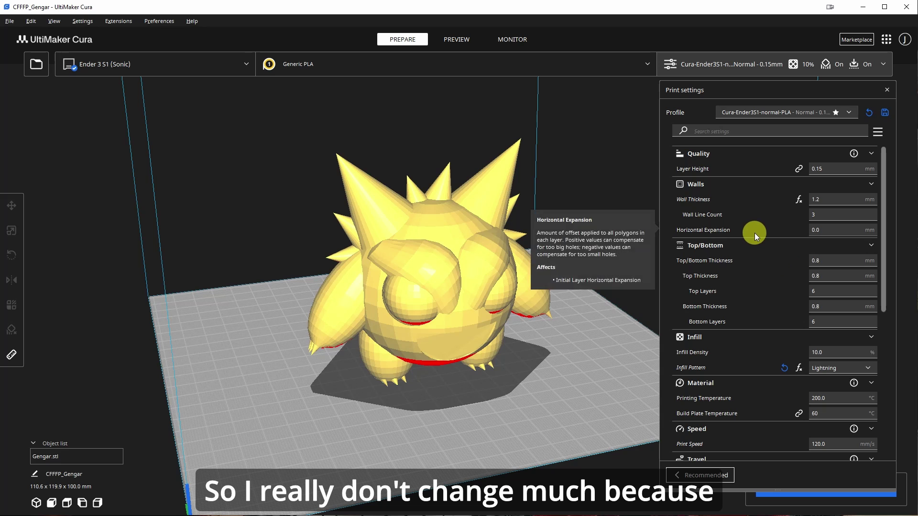
{"action": "scroll", "coordinate": [754, 237], "scroll_direction": "down", "scroll_amount": 3}
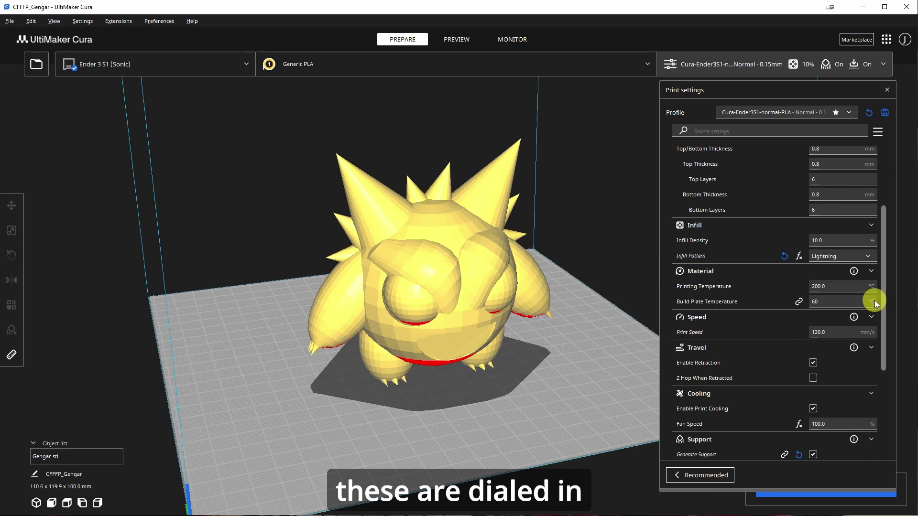
{"action": "mouse_move", "coordinate": [745, 288]}
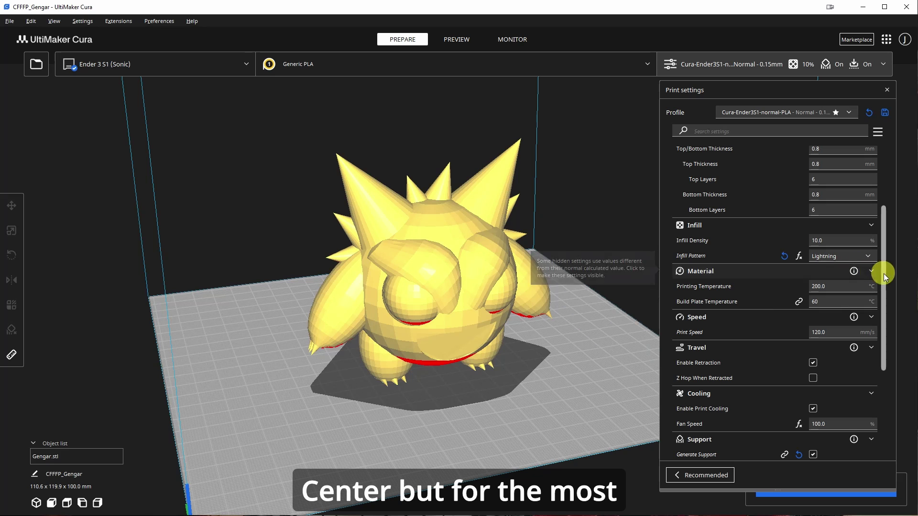
{"action": "mouse_move", "coordinate": [821, 287]}
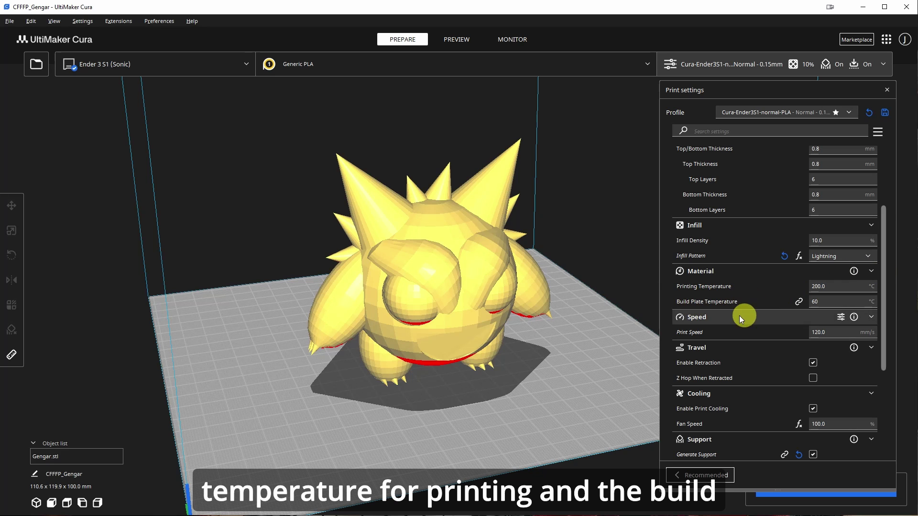
{"action": "mouse_move", "coordinate": [815, 302]}
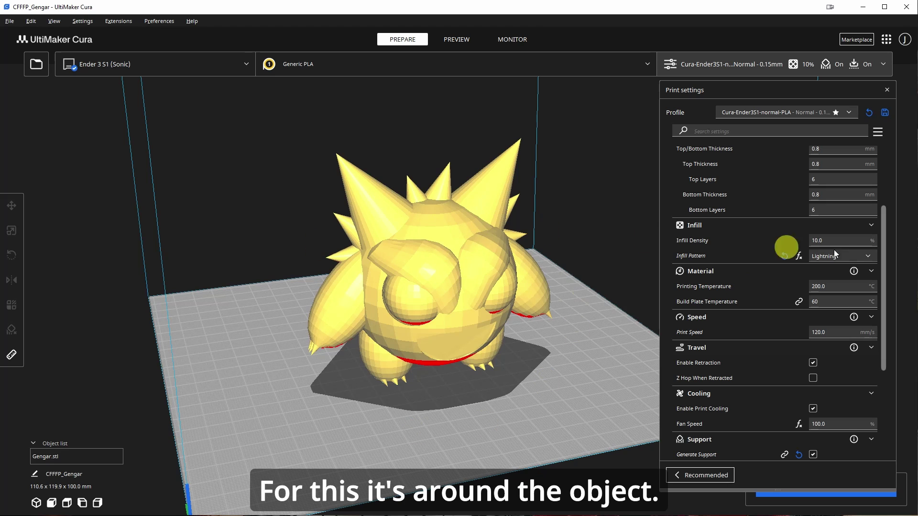
{"action": "mouse_move", "coordinate": [842, 258]}
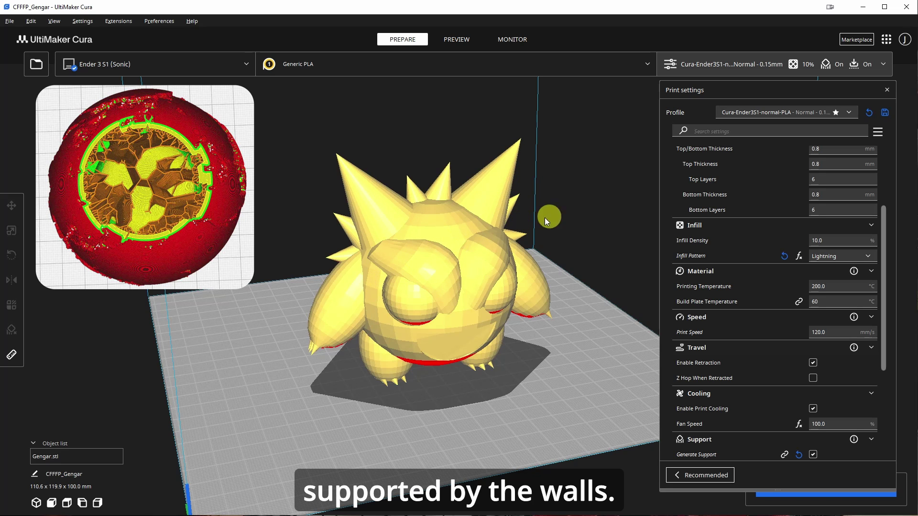
{"action": "scroll", "coordinate": [850, 307], "scroll_direction": "up", "scroll_amount": 4}
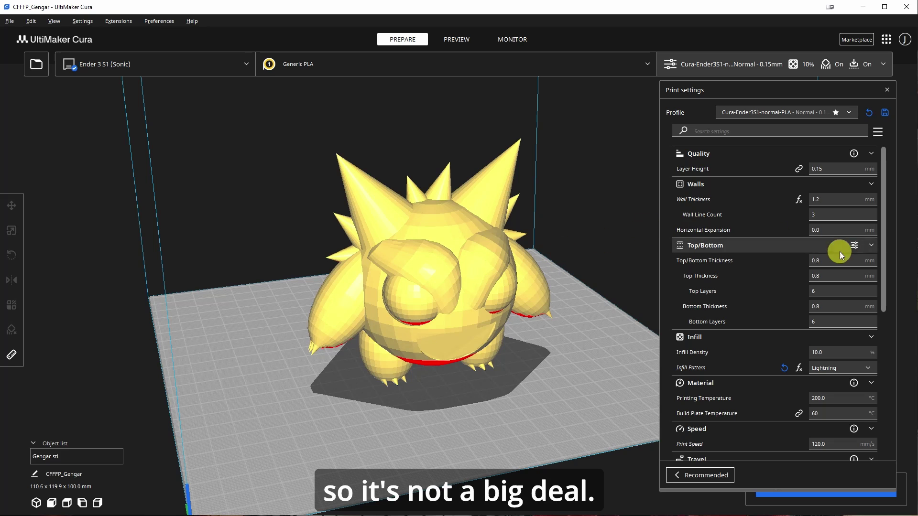
{"action": "scroll", "coordinate": [851, 278], "scroll_direction": "down", "scroll_amount": 5}
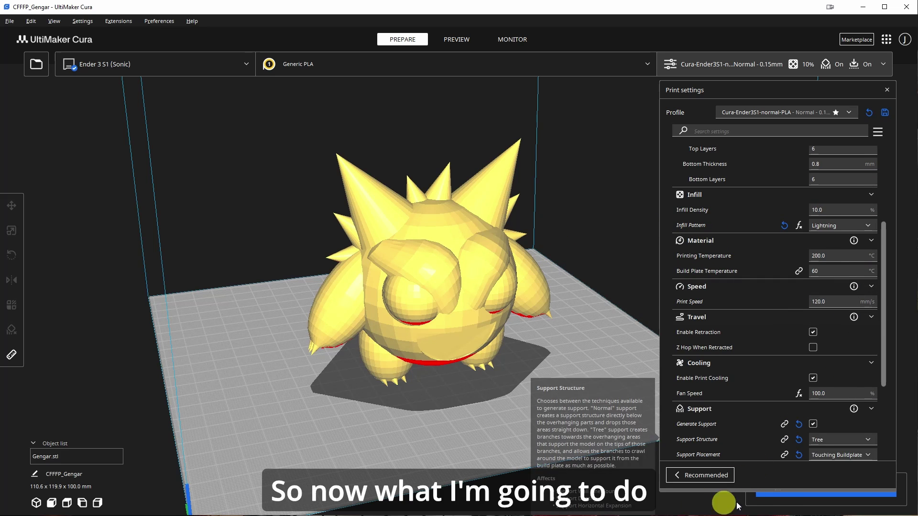
- Slice the Gengar model and show the sliced layers in Preview
{"action": "left_click", "coordinate": [887, 87]}
{"action": "left_click", "coordinate": [822, 491]}
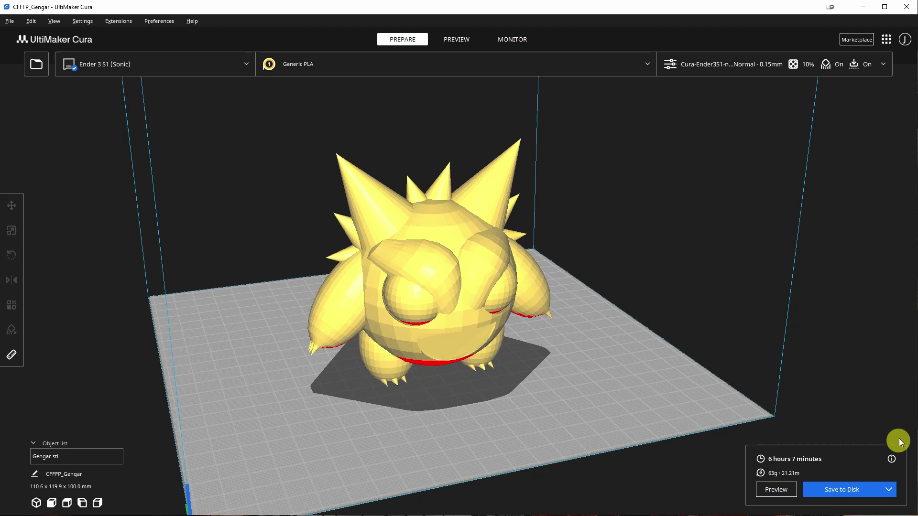
{"action": "left_click", "coordinate": [461, 42]}
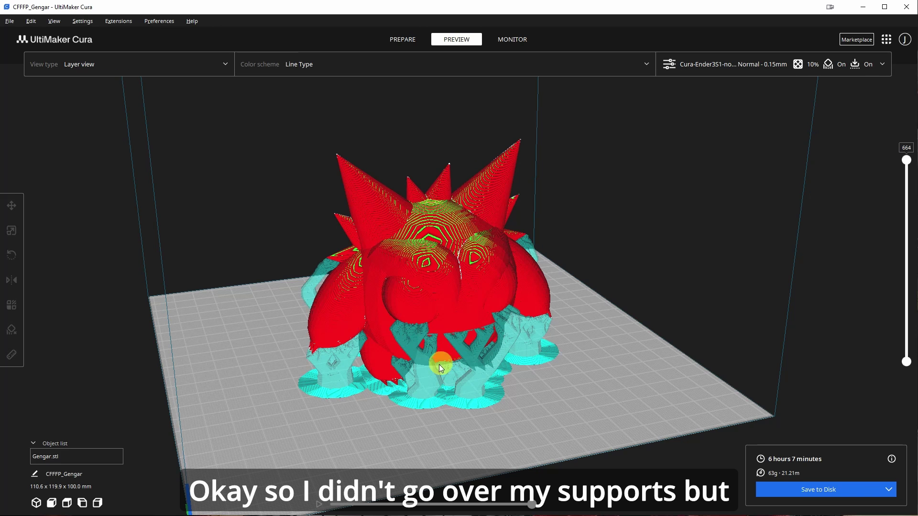
- Review the print settings and orbit to inspect the tree supports and brim
{"action": "left_click", "coordinate": [752, 58]}
{"action": "scroll", "coordinate": [797, 336], "scroll_direction": "up", "scroll_amount": 3}
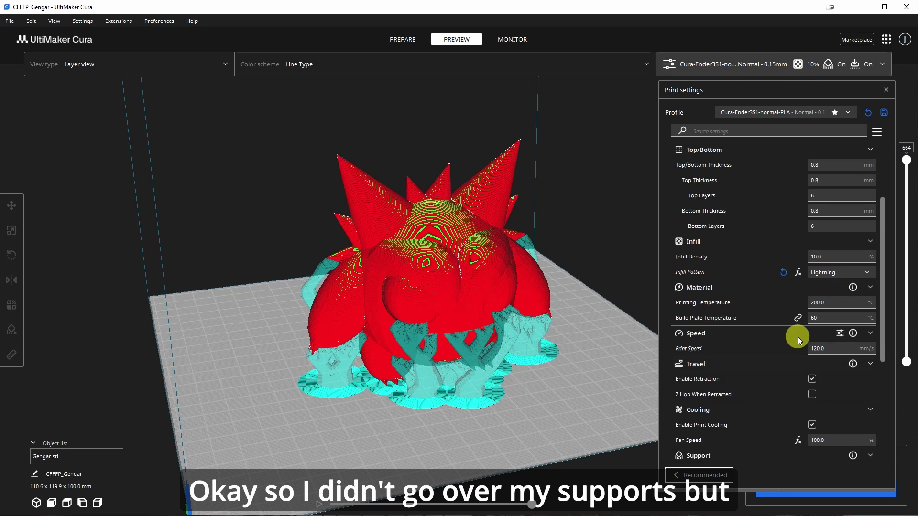
{"action": "scroll", "coordinate": [787, 288], "scroll_direction": "down", "scroll_amount": 5}
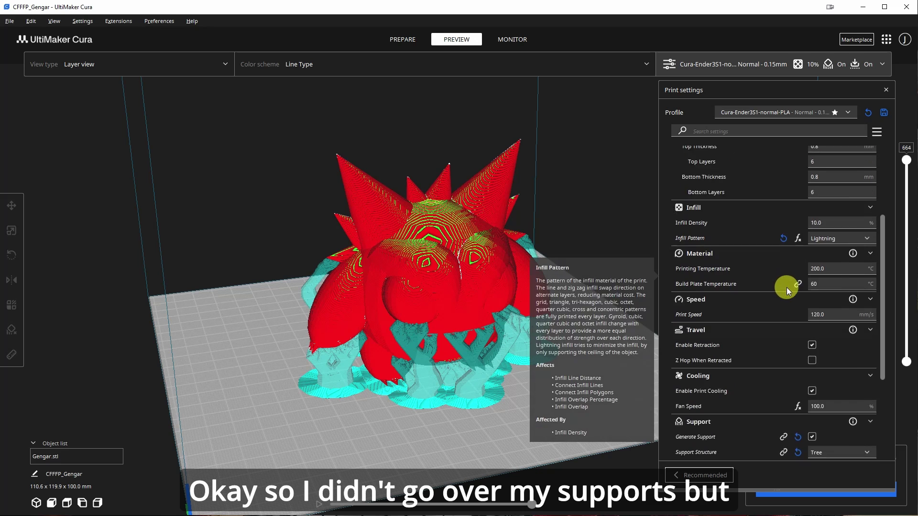
{"action": "scroll", "coordinate": [790, 286], "scroll_direction": "down", "scroll_amount": 2}
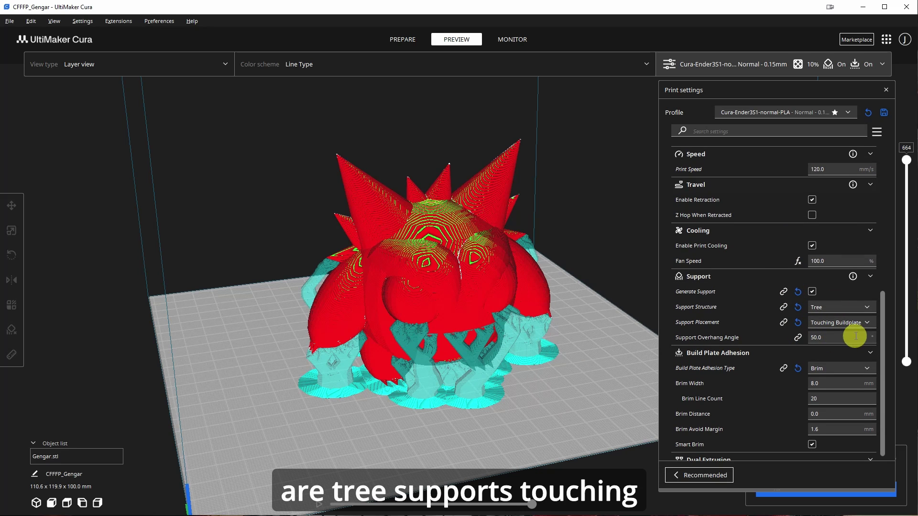
{"action": "right_click_drag", "start_coordinate": [362, 425], "coordinate": [372, 409]}
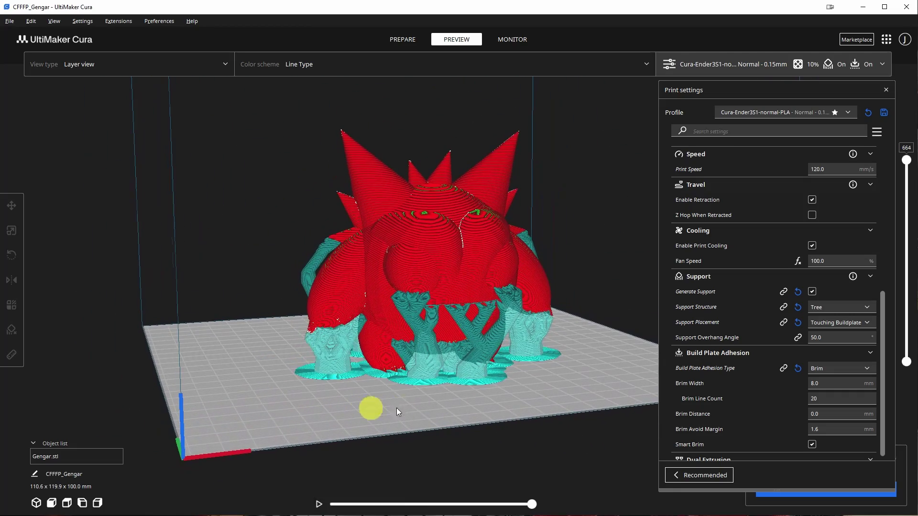
- Cut Cura's layer preview to layer 410, then about 510, orbiting to see the hollow interior
{"action": "left_click", "coordinate": [887, 90]}
{"action": "right_click_drag", "start_coordinate": [745, 153], "coordinate": [621, 311]}
{"action": "scroll", "coordinate": [427, 346], "scroll_direction": "up", "scroll_amount": 5}
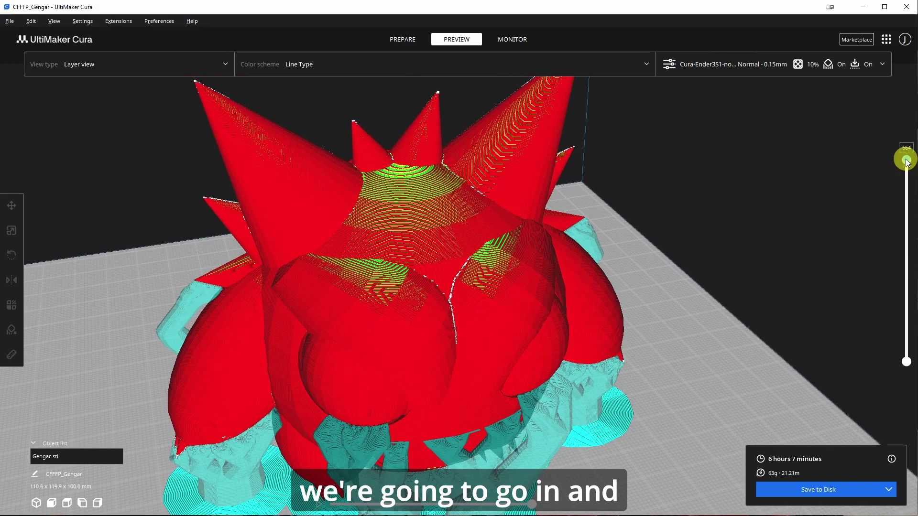
{"action": "left_click_drag", "start_coordinate": [906, 161], "coordinate": [907, 232]}
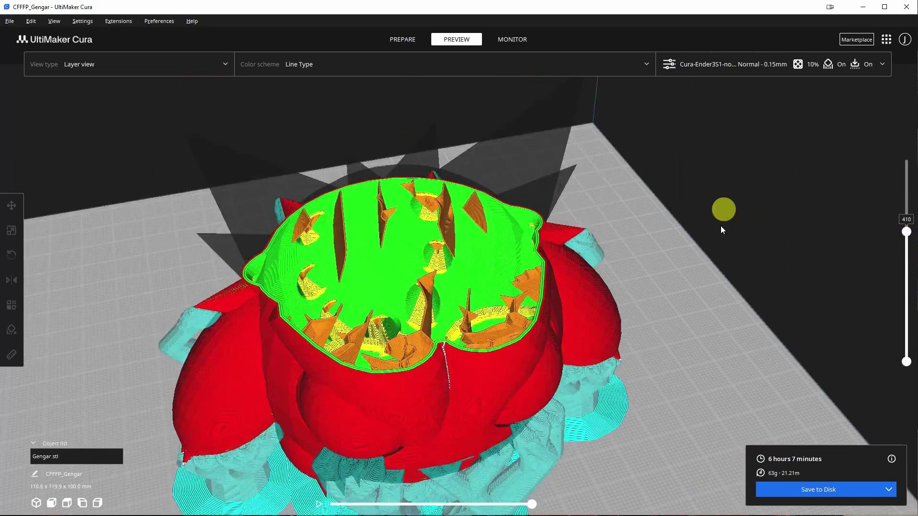
{"action": "right_click_drag", "start_coordinate": [721, 225], "coordinate": [722, 265]}
{"action": "right_click_drag", "start_coordinate": [423, 342], "coordinate": [522, 267]}
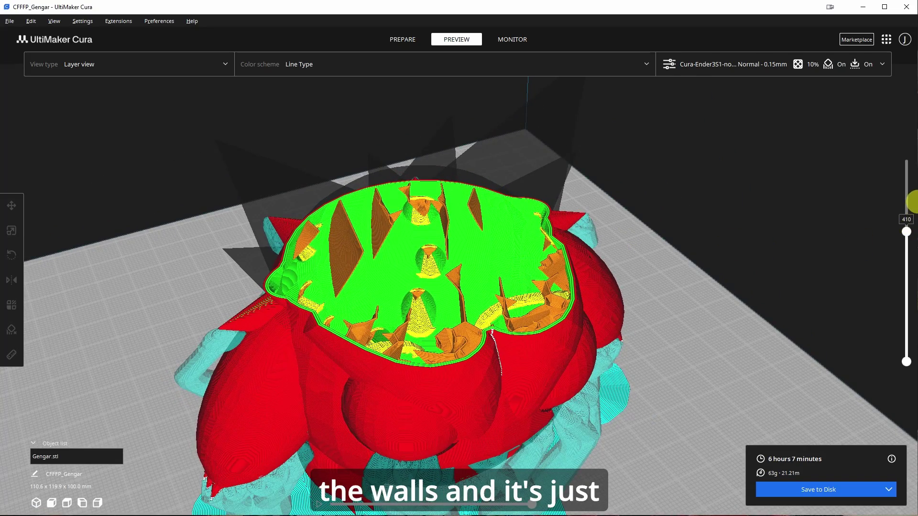
{"action": "left_click_drag", "start_coordinate": [906, 232], "coordinate": [906, 203]}
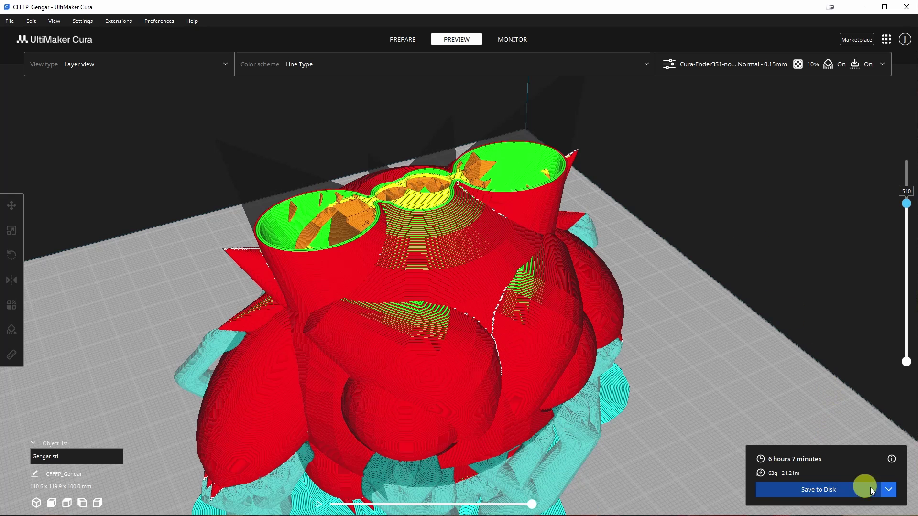
- Save the G-code as CFFFP_Gengar.gcode in the Desktop Gengar folder and dismiss the notice
{"action": "left_click", "coordinate": [820, 489]}
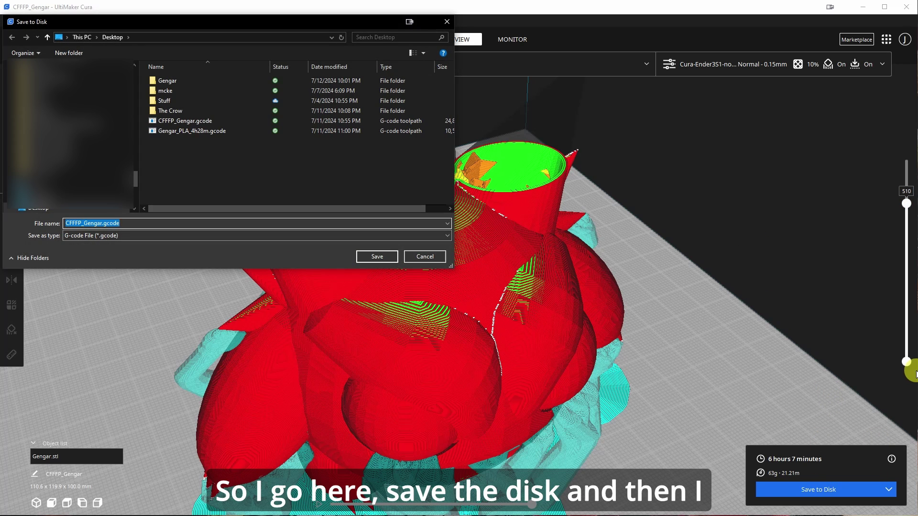
{"action": "double_click", "coordinate": [167, 81]}
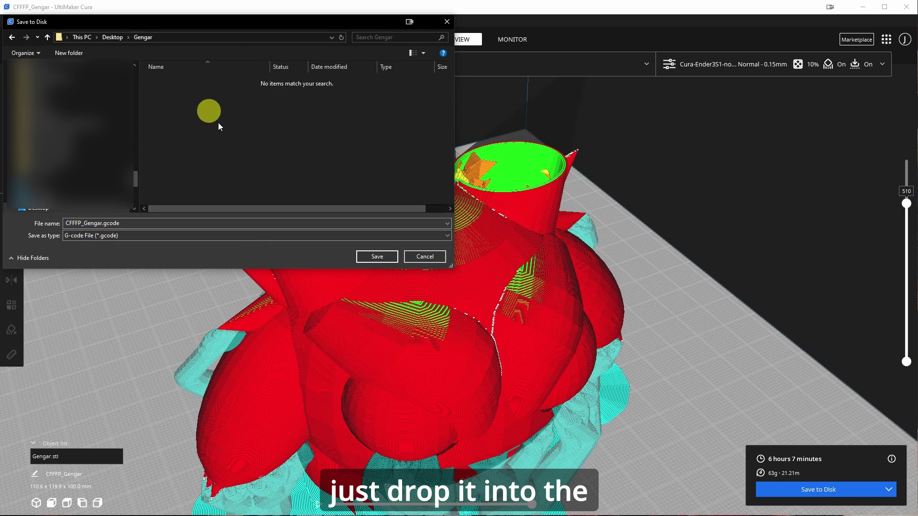
{"action": "left_click", "coordinate": [377, 257]}
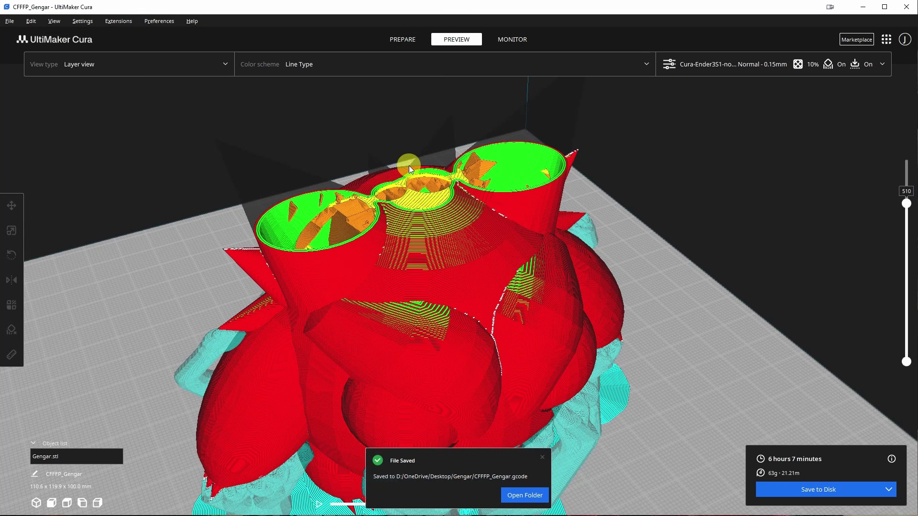
{"action": "left_click", "coordinate": [528, 486]}
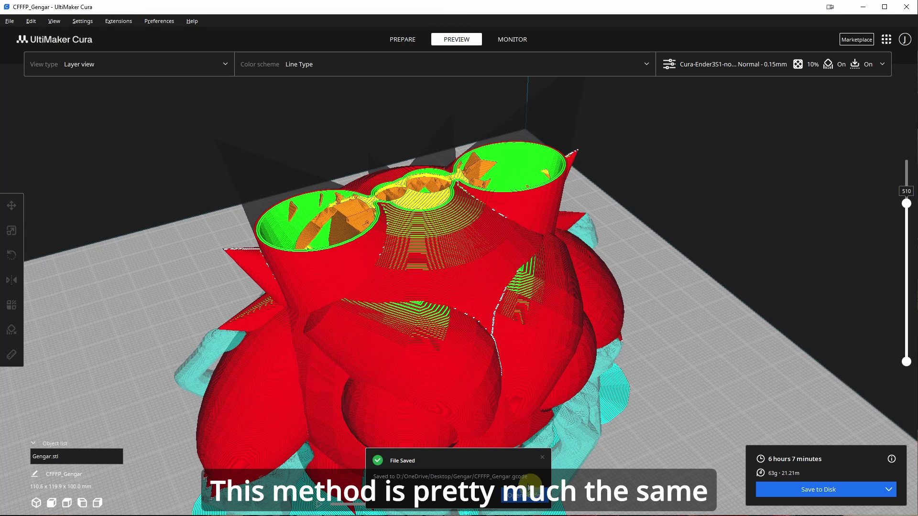
{"action": "left_click", "coordinate": [541, 458]}
- Orbit OrcaSlicer's view of the empty Ender-3 S1 plate to a lower angle
{"action": "right_click_drag", "start_coordinate": [665, 349], "coordinate": [664, 331]}
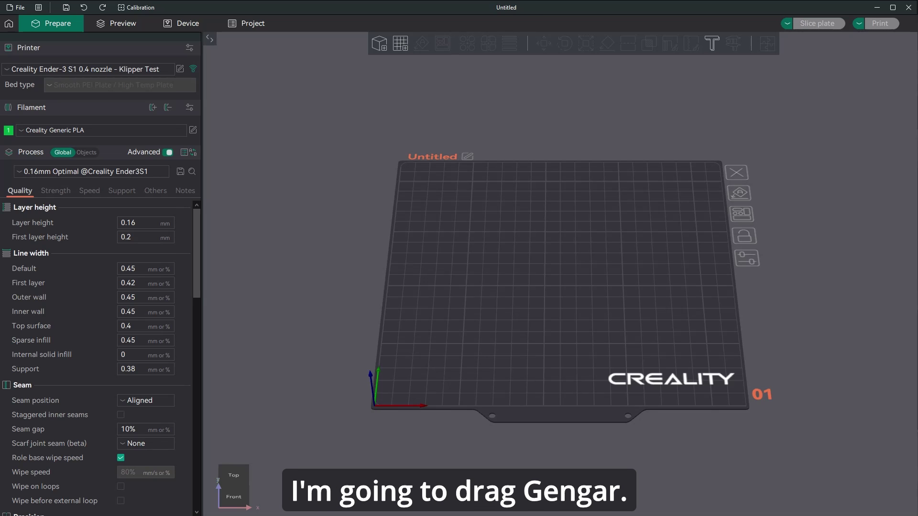
- Add Gengar.stl to OrcaSlicer's build plate and view it from an angle
{"action": "left_click_drag", "start_coordinate": [916, 416], "coordinate": [581, 224]}
{"action": "scroll", "coordinate": [564, 287], "scroll_direction": "up", "scroll_amount": 10}
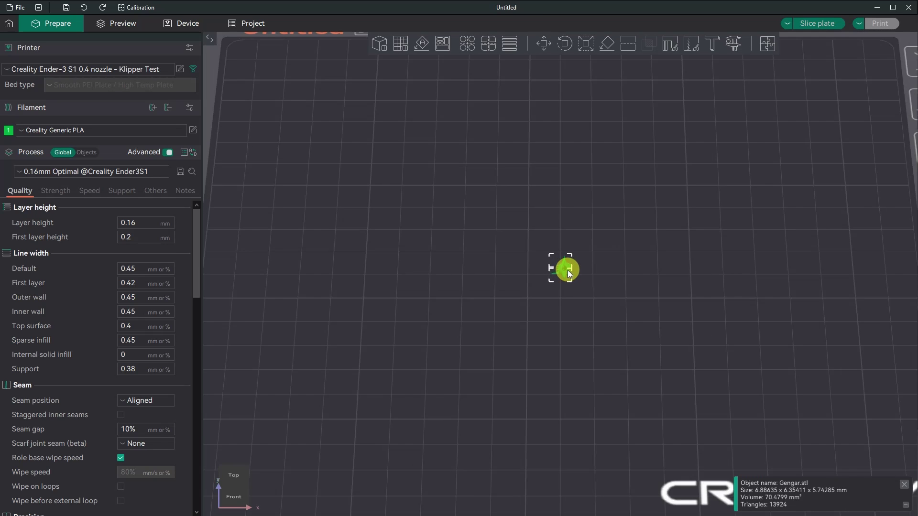
{"action": "key", "text": "0"}
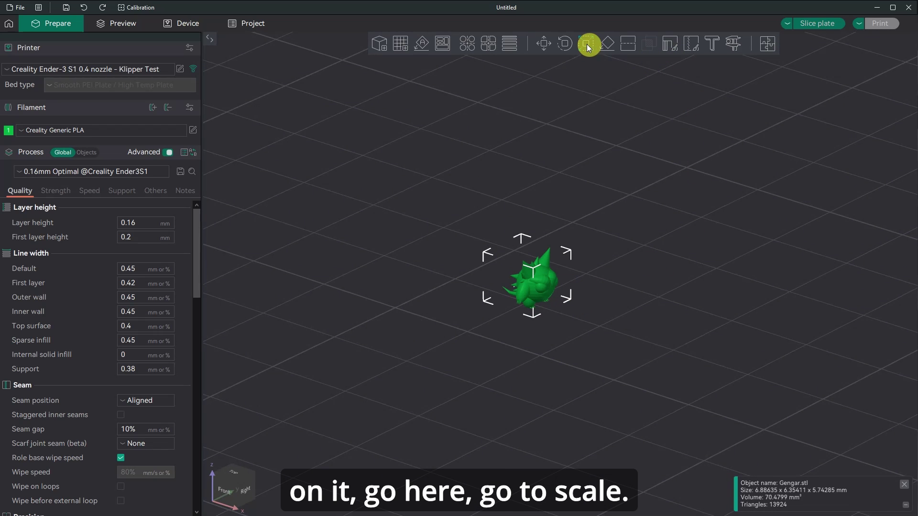
- Scale Gengar uniformly to 100 mm tall, giving 119.91 × 110.64 × 100 mm
{"action": "left_click", "coordinate": [585, 44]}
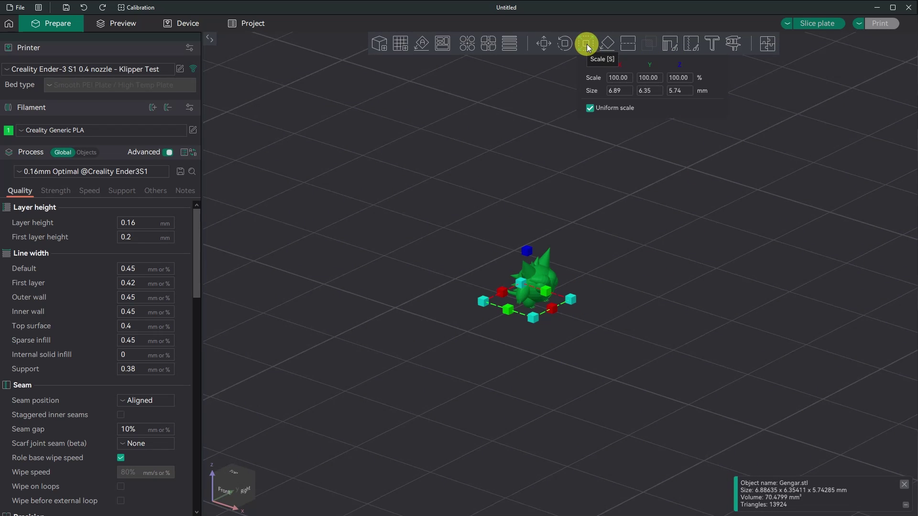
{"action": "left_click", "coordinate": [687, 91]}
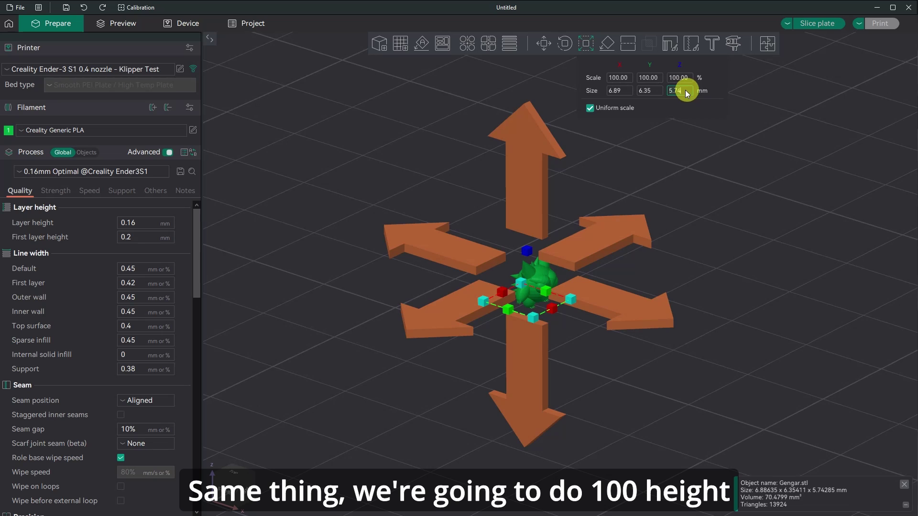
{"action": "key", "text": "BackSpace"}
{"action": "key", "text": "BackSpace"}
{"action": "key", "text": "BackSpace"}
{"action": "key", "text": "BackSpace"}
{"action": "type", "text": "100"}
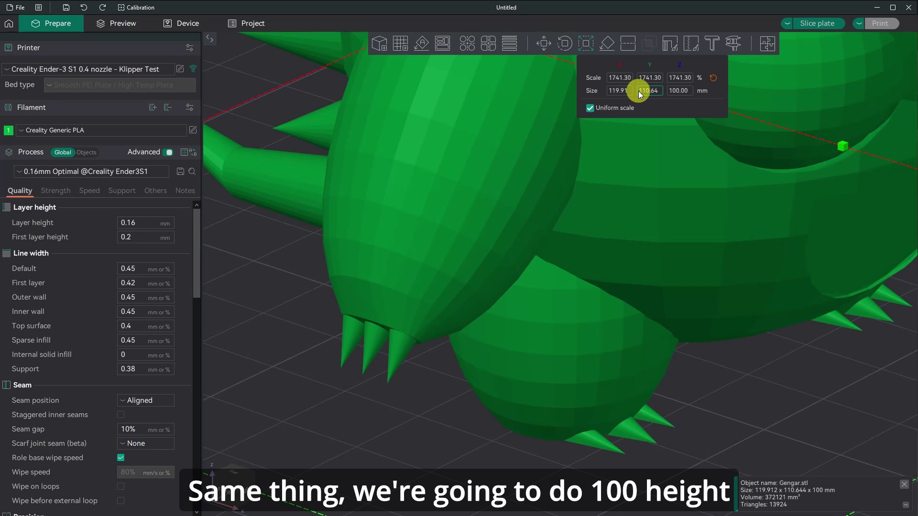
{"action": "key", "text": "Return"}
{"action": "scroll", "coordinate": [641, 245], "scroll_direction": "down", "scroll_amount": 10}
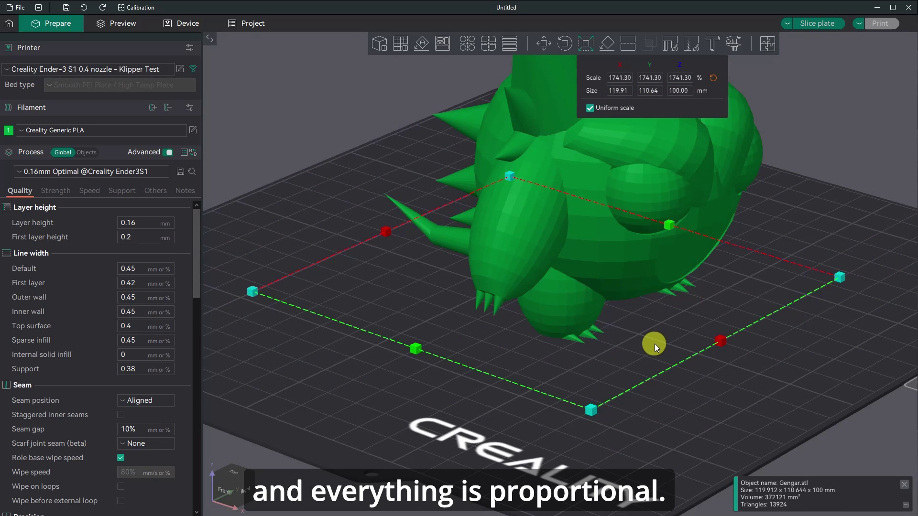
{"action": "scroll", "coordinate": [620, 380], "scroll_direction": "up", "scroll_amount": 2}
{"action": "middle_click_drag", "start_coordinate": [619, 379], "coordinate": [684, 345]}
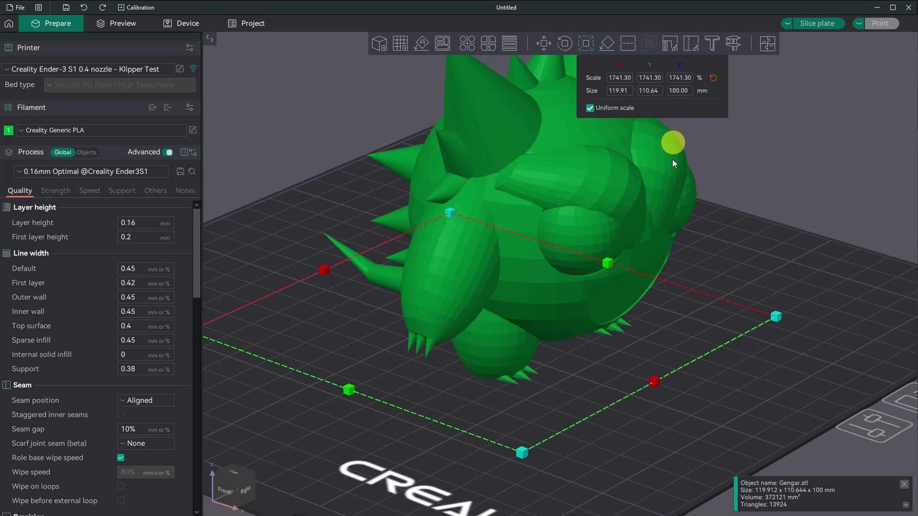
- Rotate Gengar 90° around Z so it faces the front
{"action": "left_click", "coordinate": [564, 43]}
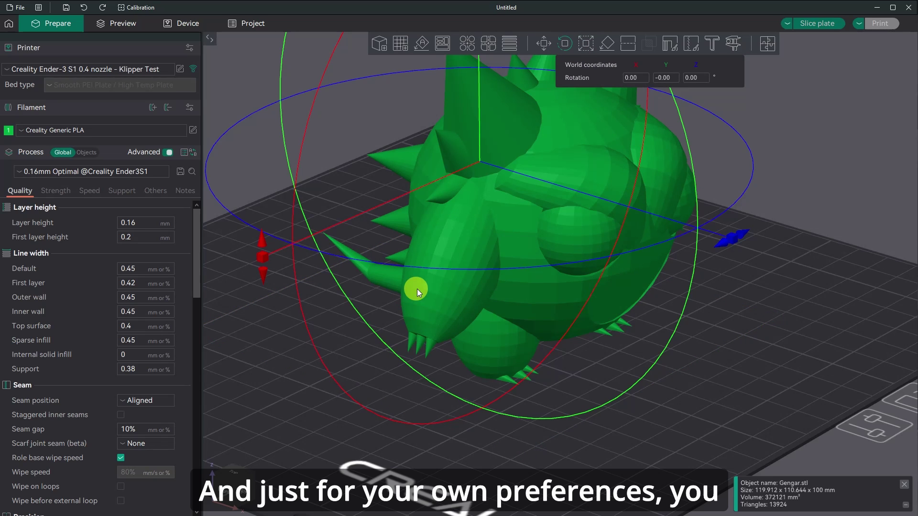
{"action": "left_click_drag", "start_coordinate": [417, 289], "coordinate": [453, 326]}
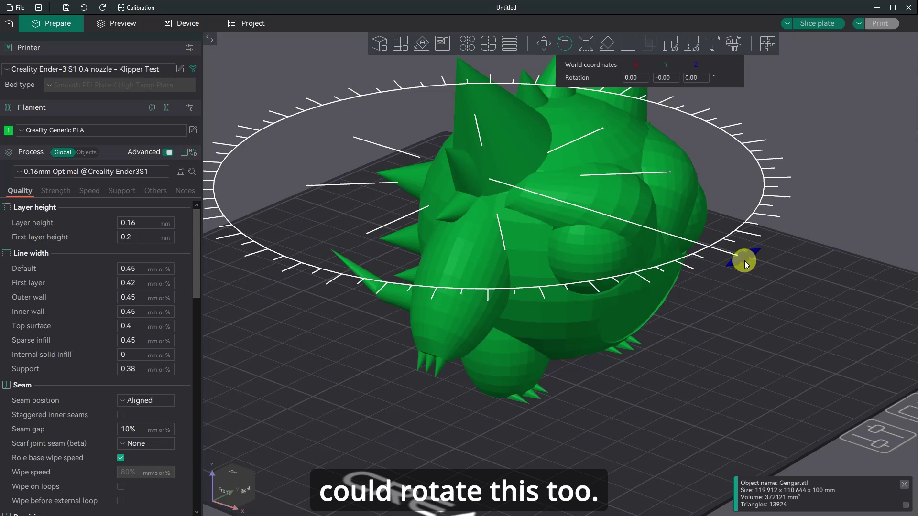
{"action": "left_click_drag", "start_coordinate": [745, 260], "coordinate": [336, 315]}
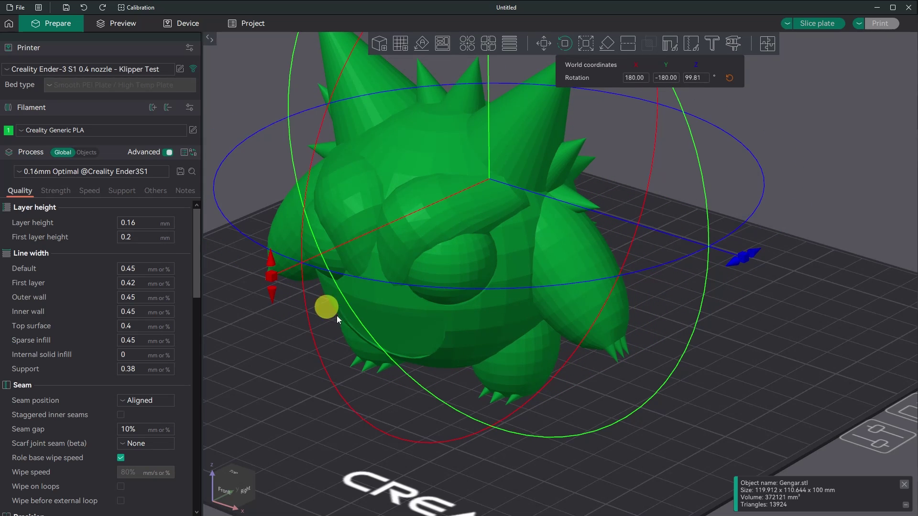
{"action": "left_click", "coordinate": [696, 78]}
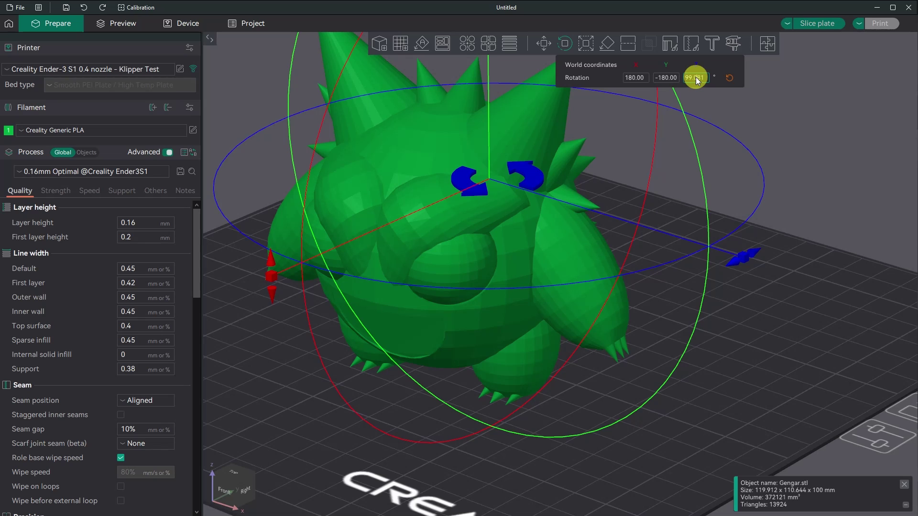
{"action": "key", "text": "BackSpace"}
{"action": "key", "text": "BackSpace"}
{"action": "type", "text": "90"}
{"action": "key", "text": "Return"}
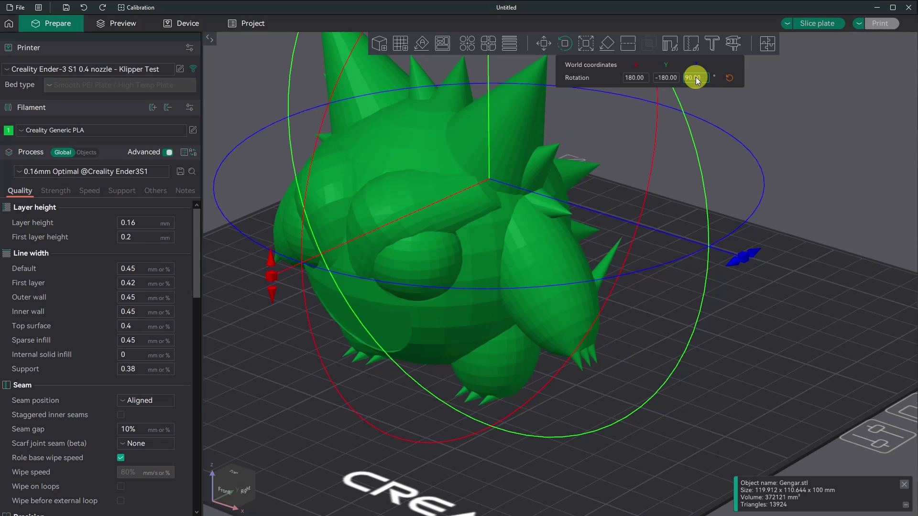
{"action": "scroll", "coordinate": [595, 317], "scroll_direction": "down", "scroll_amount": 5}
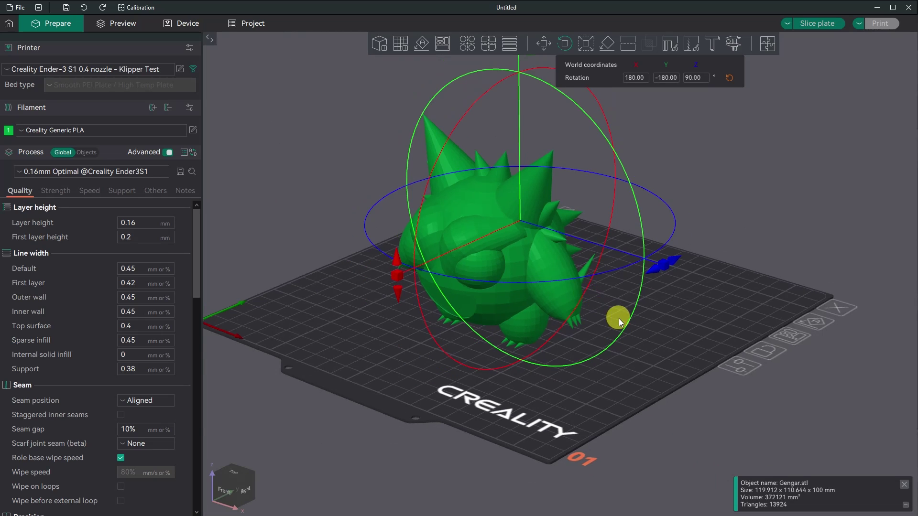
{"action": "left_click_drag", "start_coordinate": [619, 319], "coordinate": [678, 334]}
- Centre the rotated model on the build plate and deselect it
{"action": "right_click", "coordinate": [595, 288]}
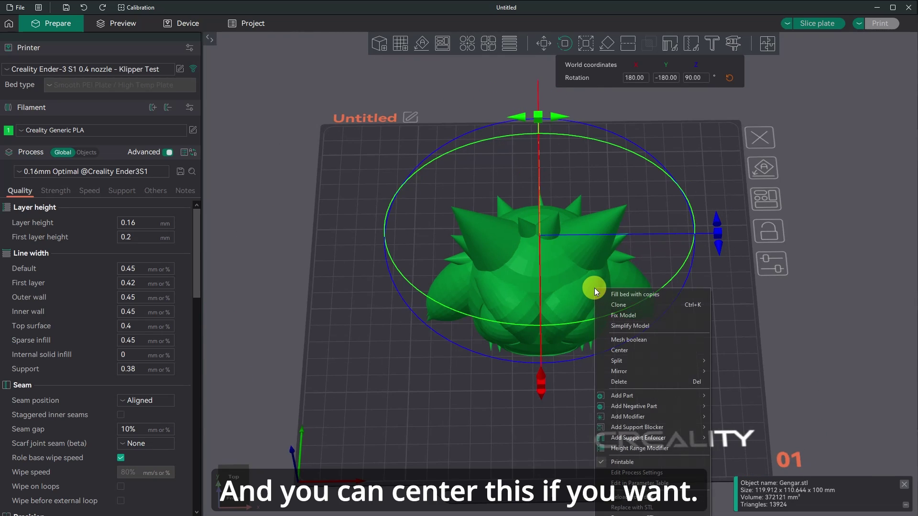
{"action": "left_click", "coordinate": [624, 349]}
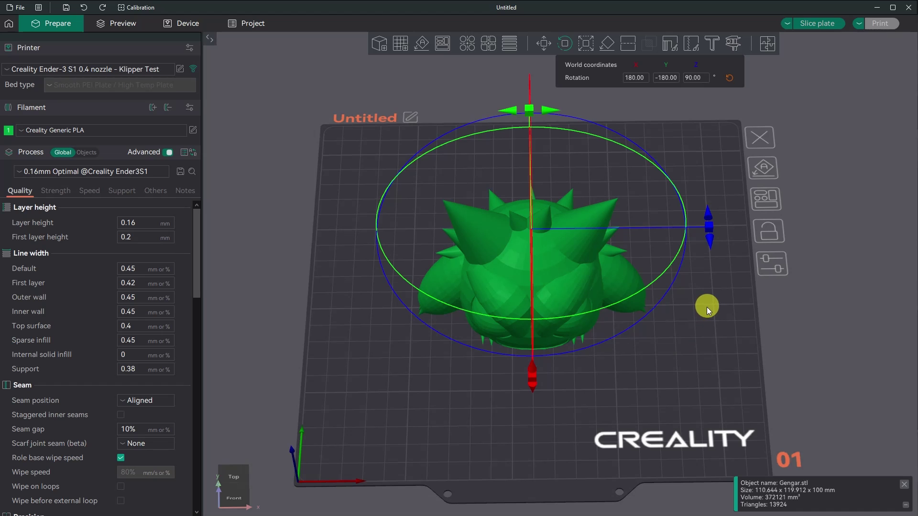
{"action": "left_click_drag", "start_coordinate": [741, 303], "coordinate": [759, 250]}
{"action": "left_click", "coordinate": [816, 242]}
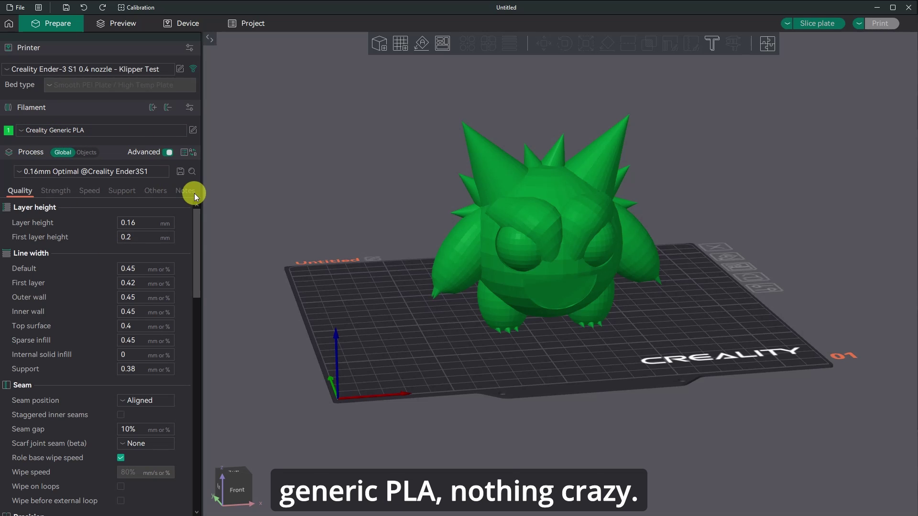
- Change the Strength tab's sparse infill pattern from Cross Hatch to Lightning
{"action": "left_click", "coordinate": [58, 193]}
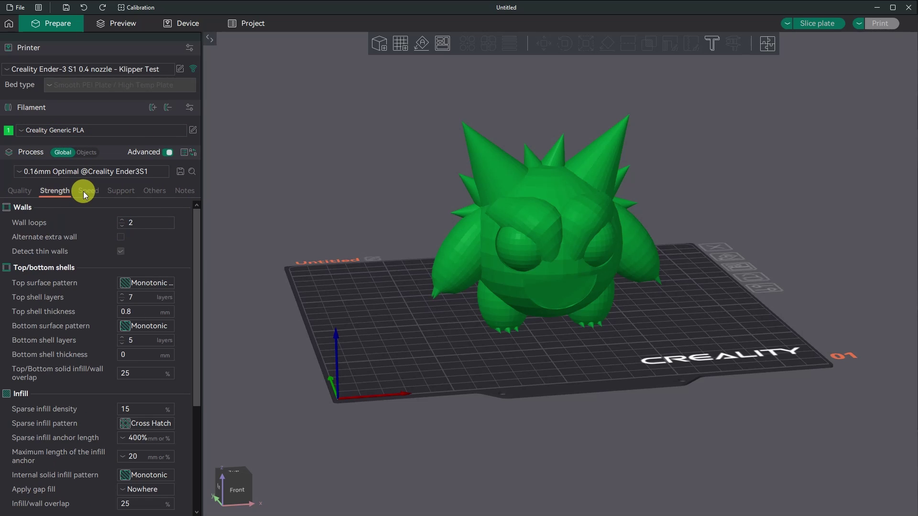
{"action": "left_click", "coordinate": [84, 191]}
{"action": "left_click", "coordinate": [50, 191]}
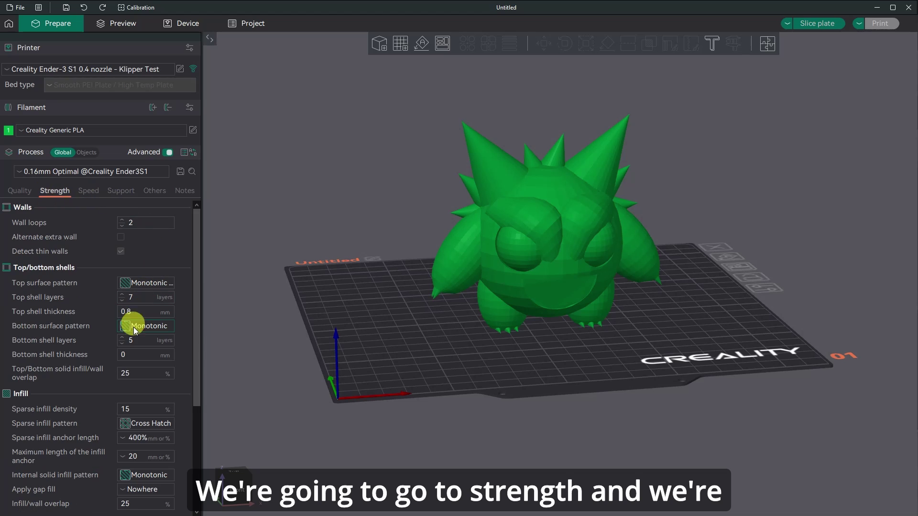
{"action": "scroll", "coordinate": [153, 387], "scroll_direction": "down", "scroll_amount": 3}
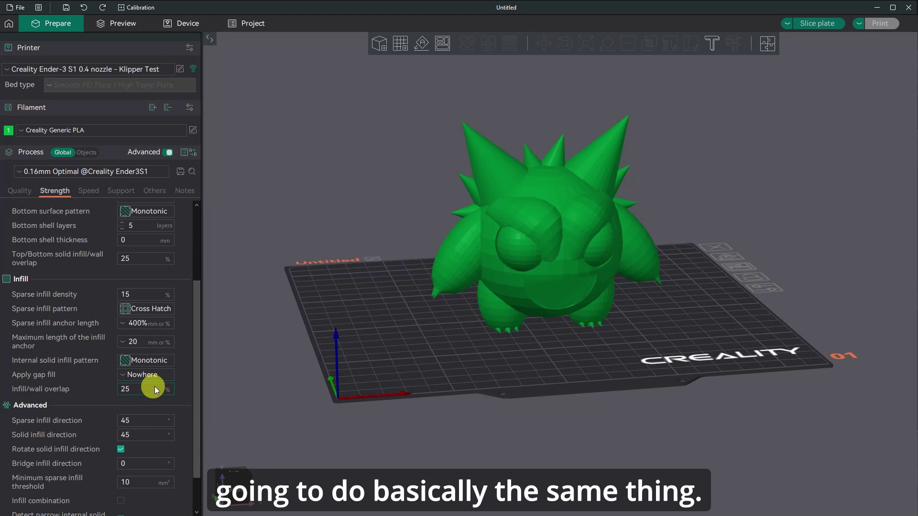
{"action": "scroll", "coordinate": [116, 315], "scroll_direction": "up", "scroll_amount": 3}
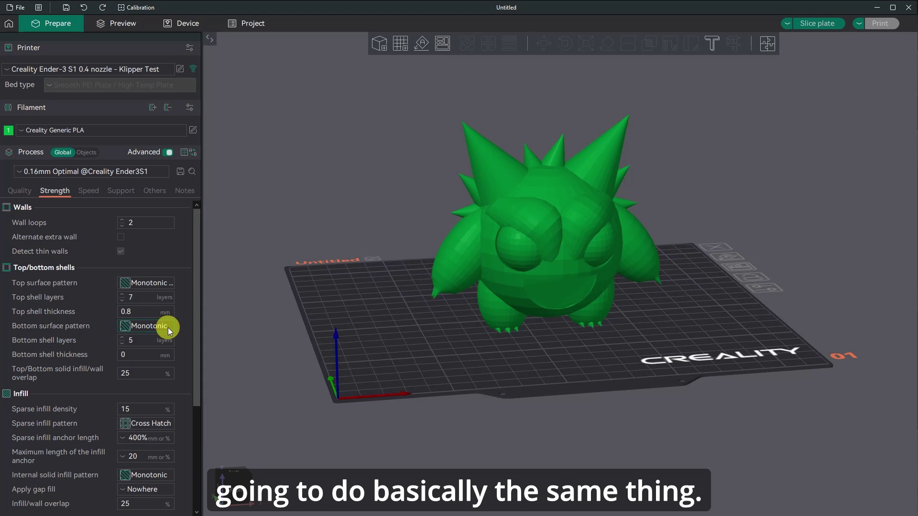
{"action": "scroll", "coordinate": [168, 333], "scroll_direction": "down", "scroll_amount": 4}
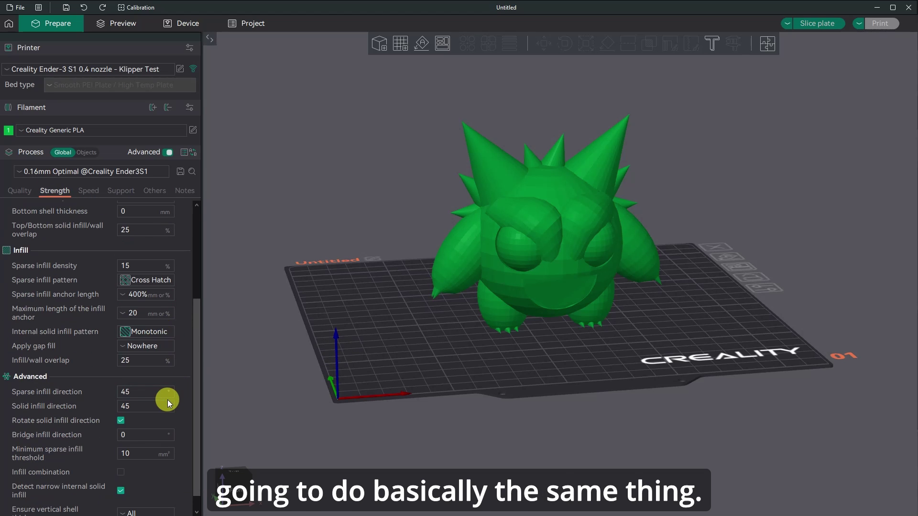
{"action": "left_click", "coordinate": [157, 281]}
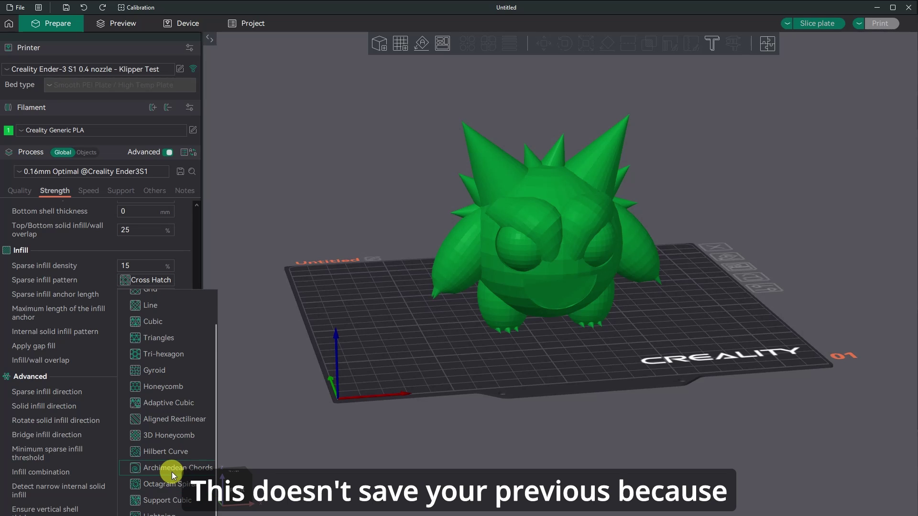
{"action": "left_click", "coordinate": [185, 511]}
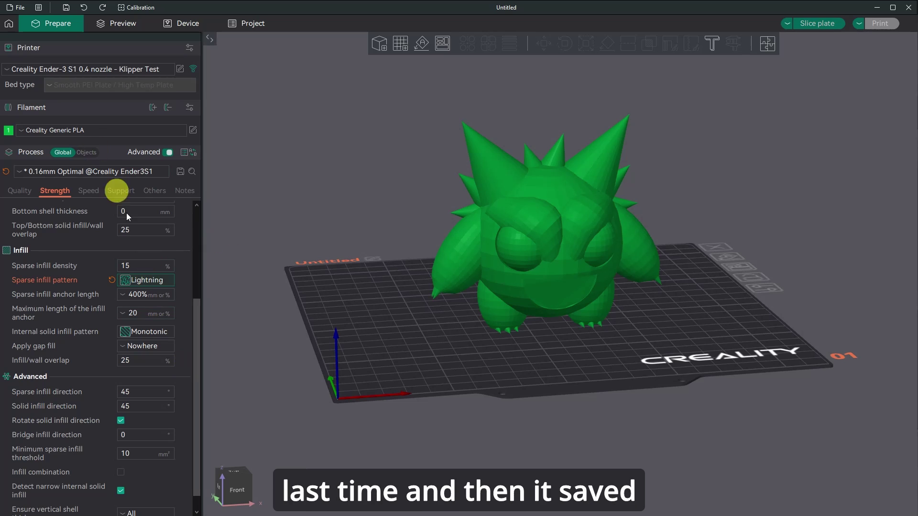
- Enable Tree(auto) supports with Default style and slice the plate (6h58m, 44.24 g)
{"action": "left_click", "coordinate": [121, 190]}
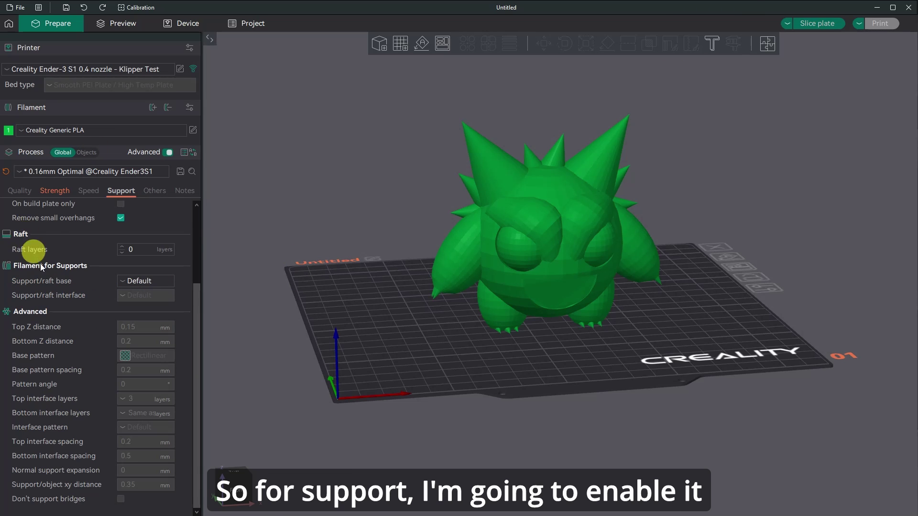
{"action": "scroll", "coordinate": [84, 359], "scroll_direction": "up", "scroll_amount": 3}
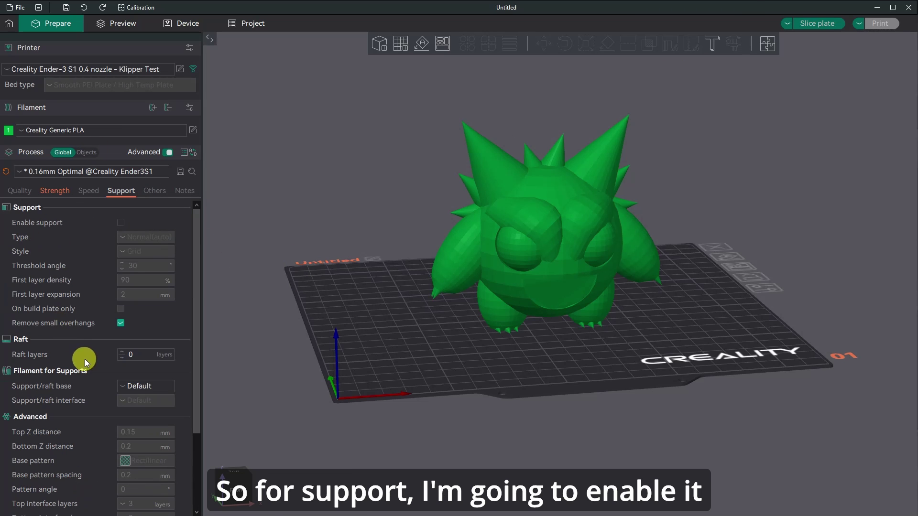
{"action": "left_click", "coordinate": [120, 223]}
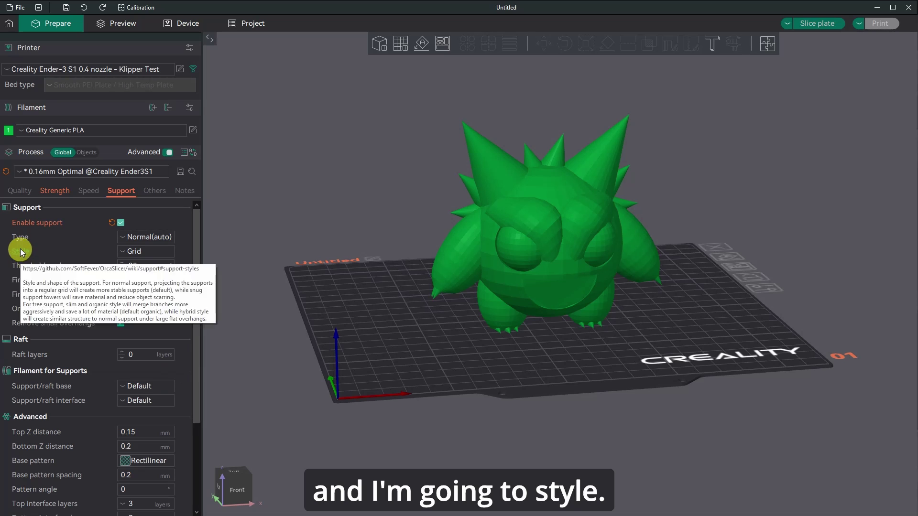
{"action": "left_click", "coordinate": [134, 252]}
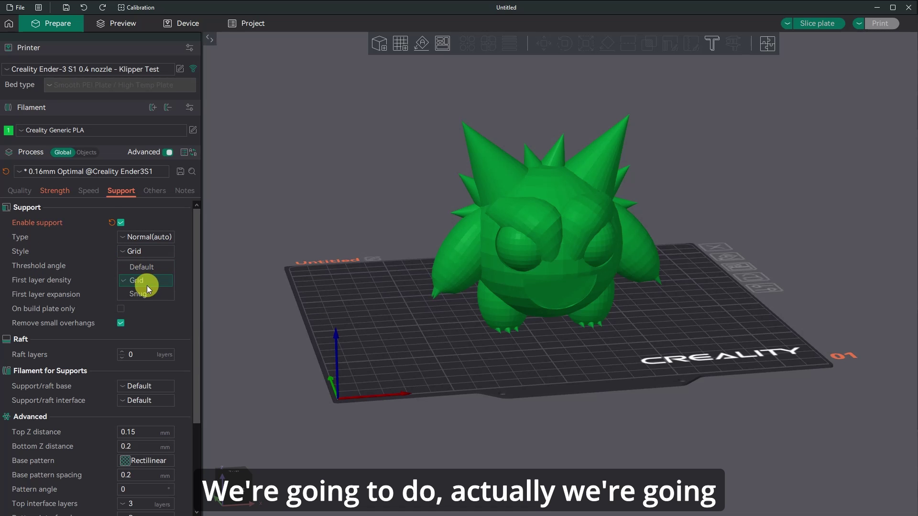
{"action": "left_click", "coordinate": [62, 256]}
{"action": "left_click", "coordinate": [134, 237]}
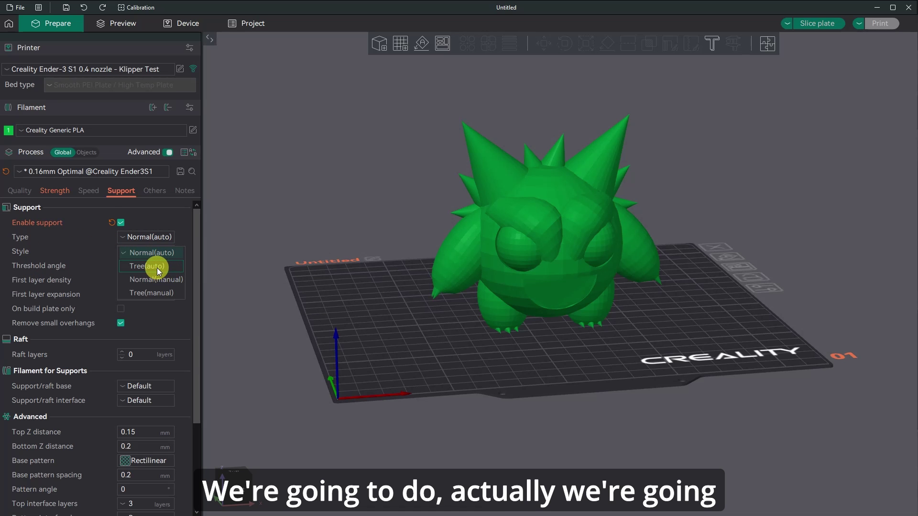
{"action": "left_click", "coordinate": [157, 267]}
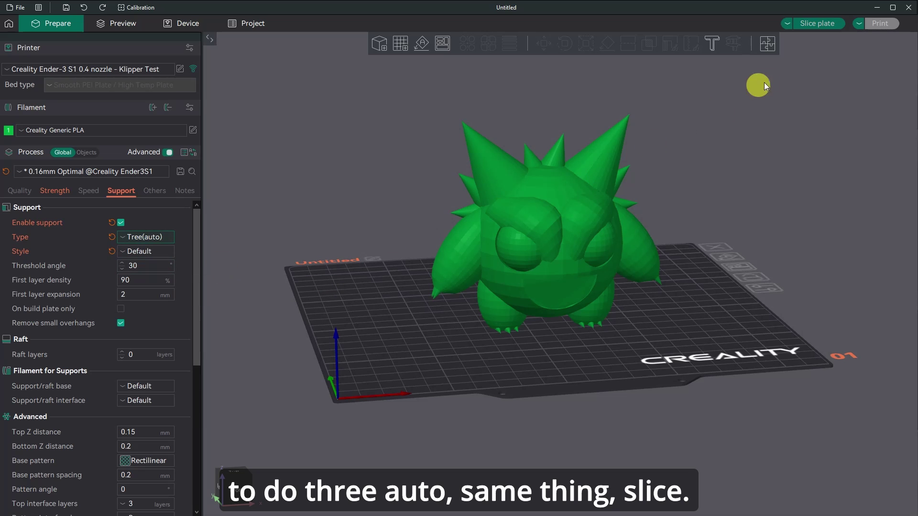
{"action": "left_click", "coordinate": [819, 23]}
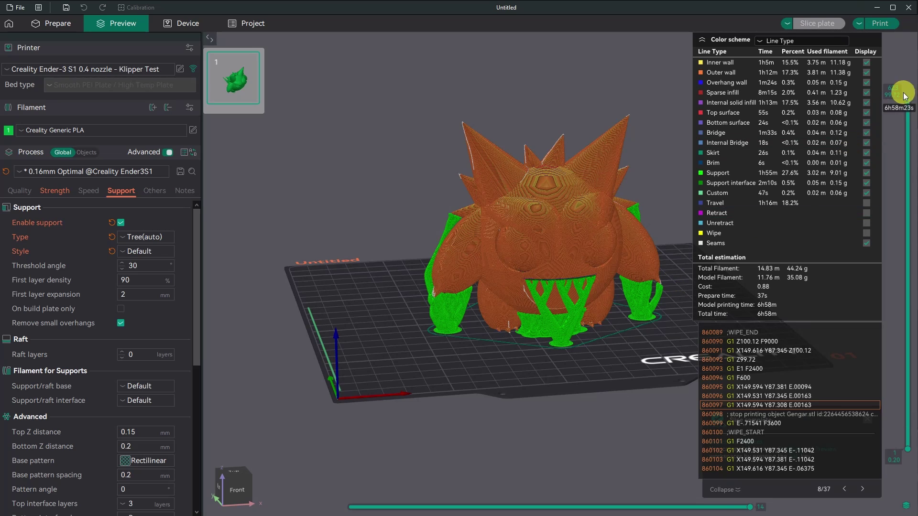
- Cut OrcaSlicer's preview to about layer 132 (21.16 mm), orbiting to inspect the tree supports
{"action": "left_click_drag", "start_coordinate": [906, 99], "coordinate": [901, 226]}
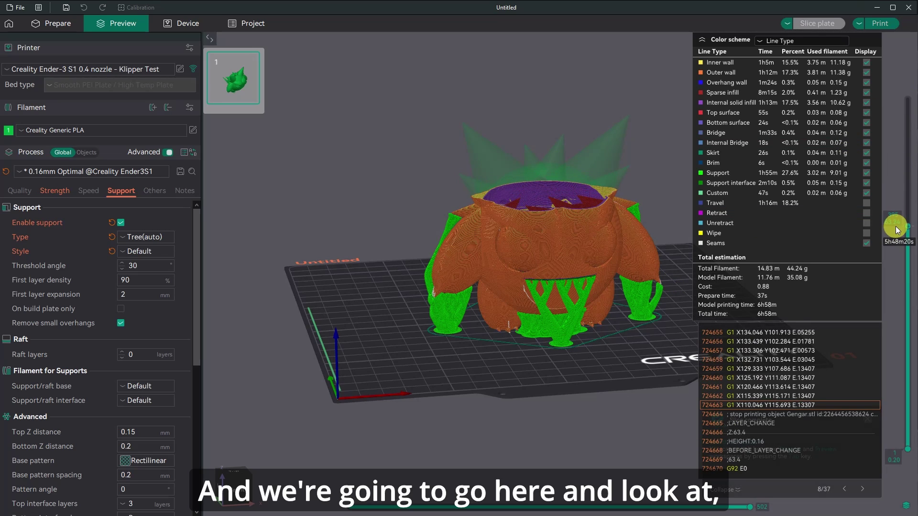
{"action": "left_click_drag", "start_coordinate": [534, 167], "coordinate": [575, 195]}
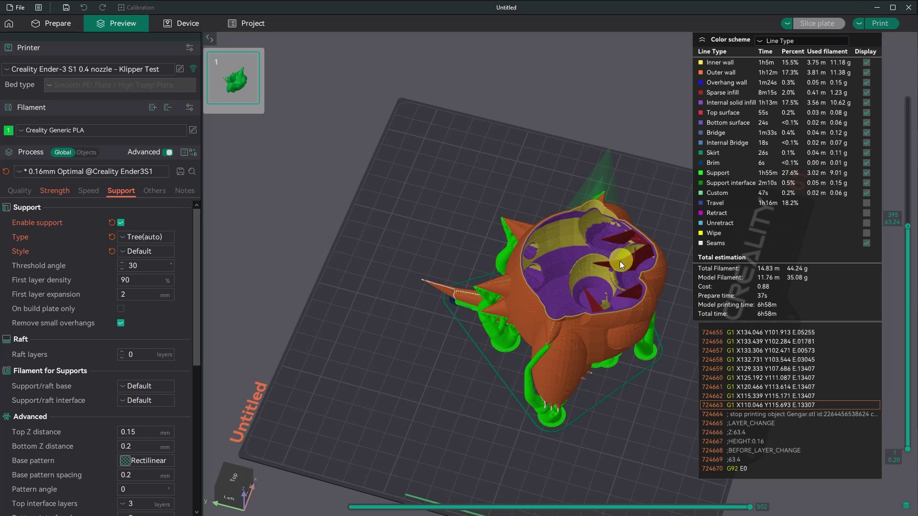
{"action": "left_click_drag", "start_coordinate": [907, 227], "coordinate": [901, 81]}
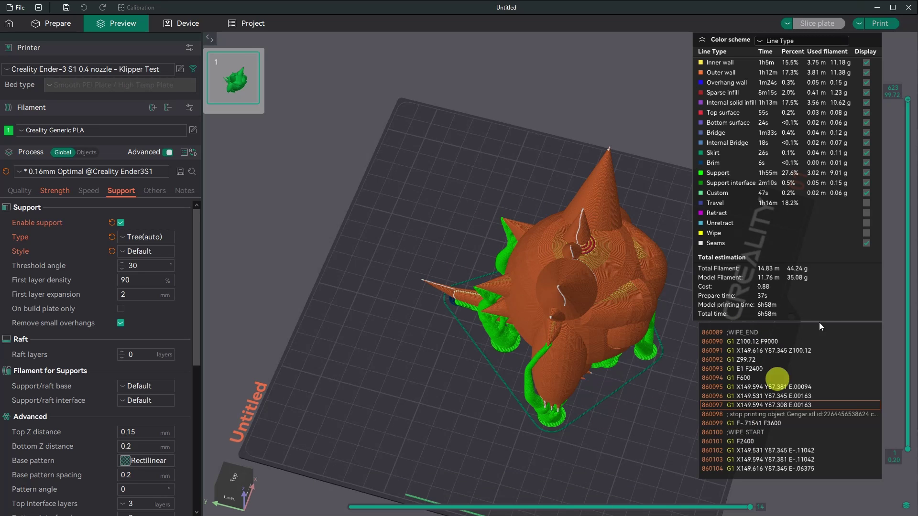
{"action": "mouse_move", "coordinate": [910, 101]}
{"action": "left_click_drag", "start_coordinate": [913, 101], "coordinate": [907, 377]}
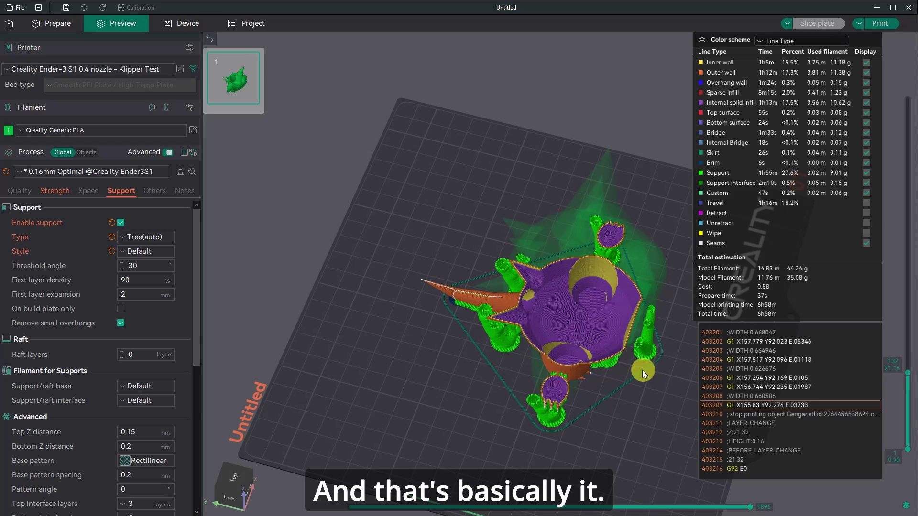
{"action": "left_click_drag", "start_coordinate": [642, 370], "coordinate": [568, 344]}
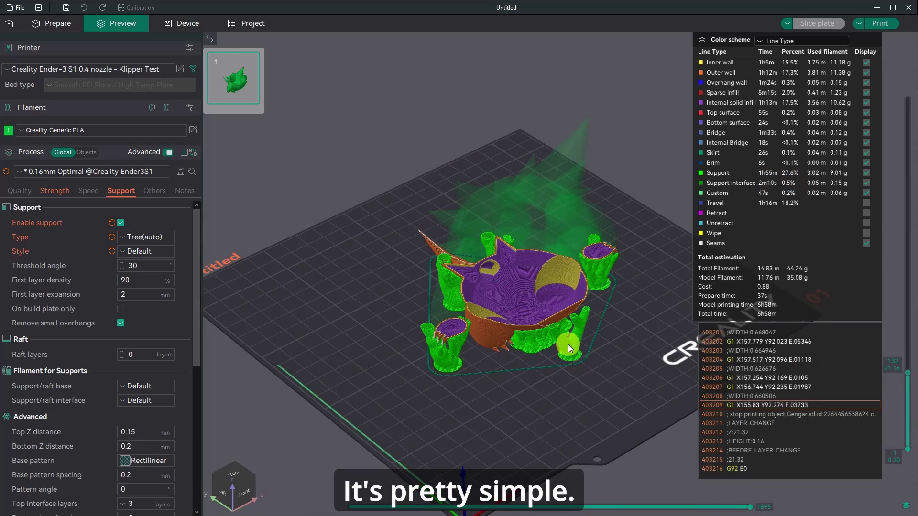
{"action": "scroll", "coordinate": [580, 296], "scroll_direction": "up", "scroll_amount": 5}
{"action": "left_click_drag", "start_coordinate": [586, 289], "coordinate": [623, 199]}
{"action": "scroll", "coordinate": [545, 257], "scroll_direction": "down", "scroll_amount": 3}
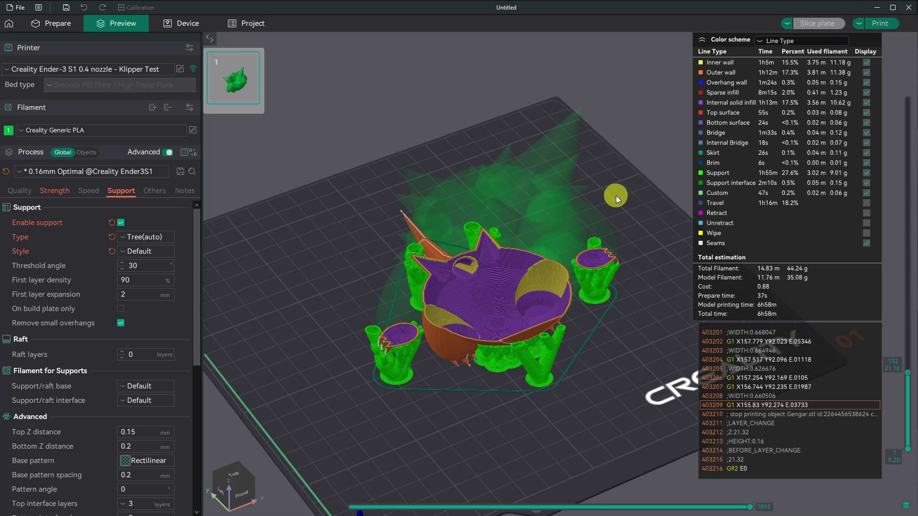
{"action": "mouse_move", "coordinate": [636, 189]}
{"action": "left_mouse_down"}
{"action": "mouse_move", "coordinate": [635, 174]}
{"action": "mouse_move", "coordinate": [641, 187]}
{"action": "mouse_move", "coordinate": [617, 195]}
{"action": "mouse_move", "coordinate": [630, 188]}
{"action": "left_mouse_up"}
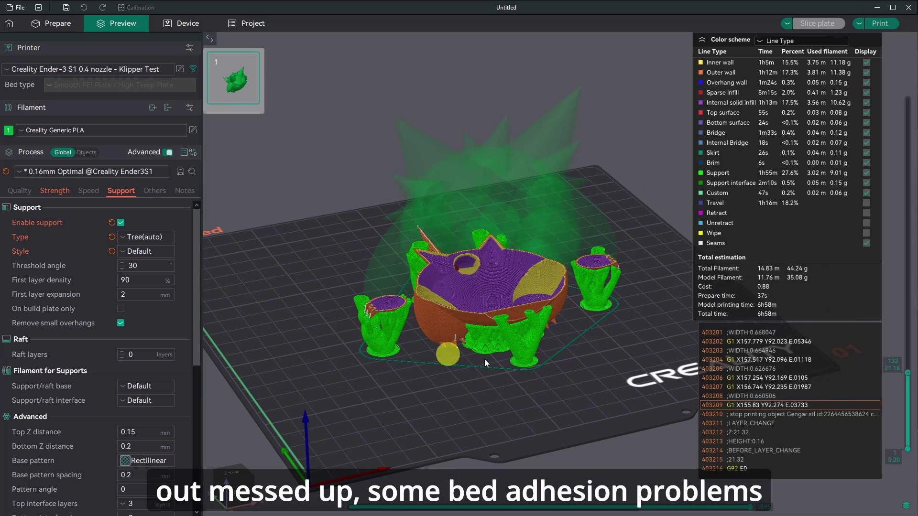
{"action": "mouse_move", "coordinate": [621, 340]}
{"action": "left_mouse_down"}
{"action": "mouse_move", "coordinate": [607, 337]}
{"action": "mouse_move", "coordinate": [612, 343]}
{"action": "left_mouse_up"}
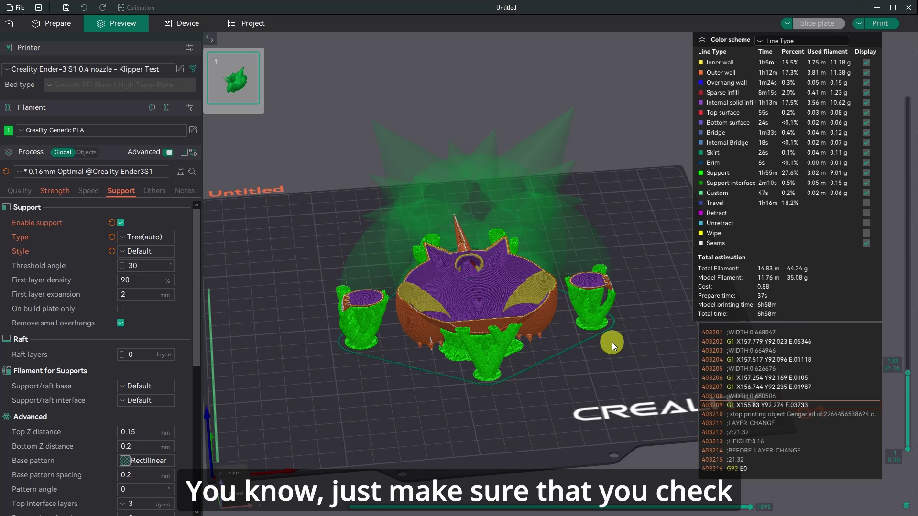